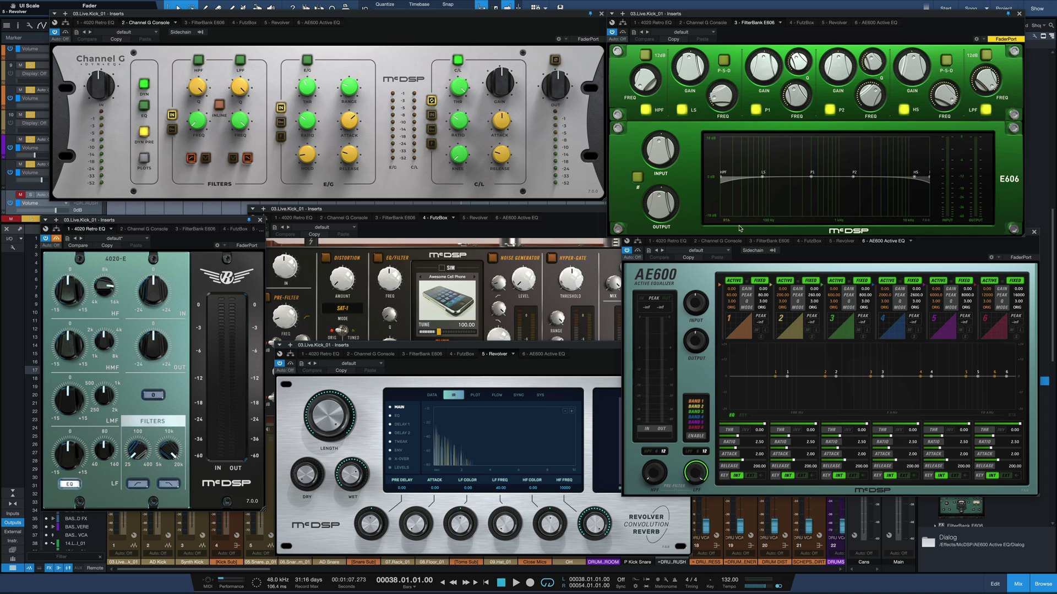
Bring the FilterBank E606, FutzBox, AE600 and Revolver plug-in windows forward in turn to examine their interfaces.
{"action": "left_click", "coordinate": [728, 222]}
{"action": "left_click", "coordinate": [726, 223]}
{"action": "left_click", "coordinate": [637, 177]}
{"action": "left_click", "coordinate": [637, 177]}
{"action": "left_click", "coordinate": [473, 275]}
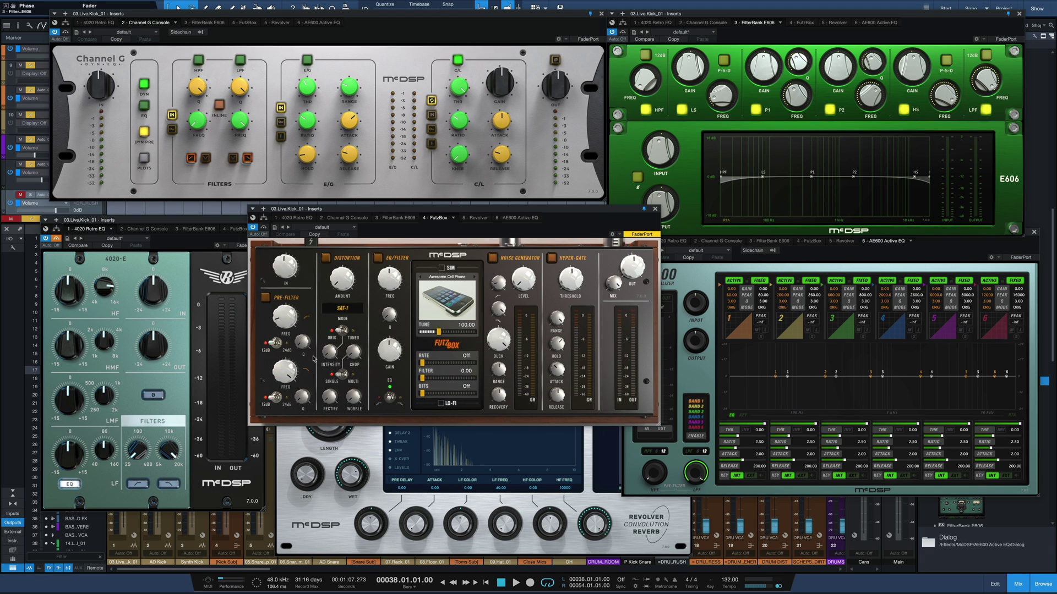
{"action": "left_click", "coordinate": [354, 355]}
{"action": "left_click", "coordinate": [343, 330]}
{"action": "left_click", "coordinate": [332, 337]}
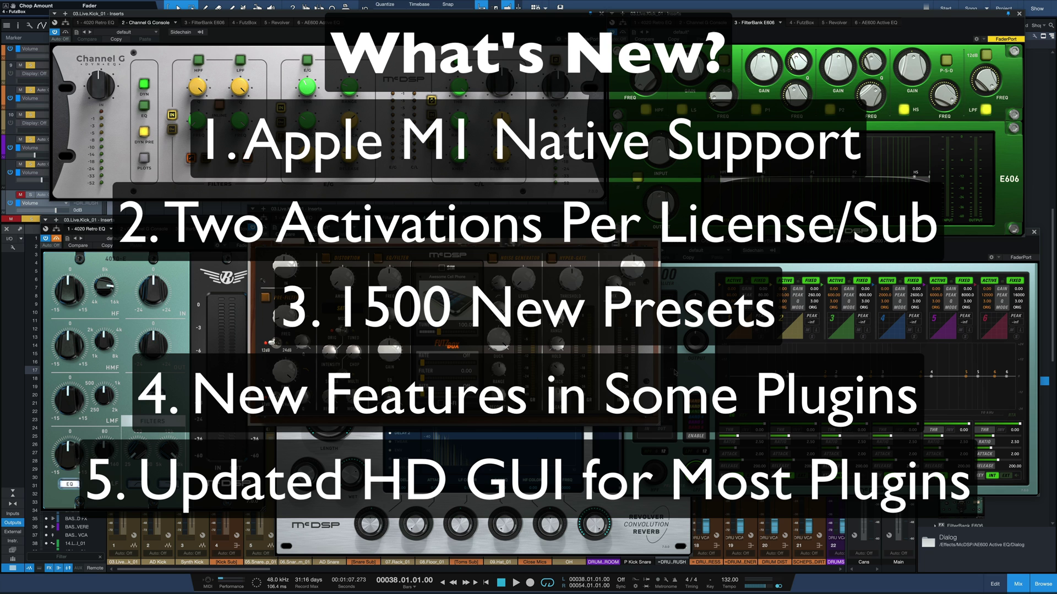
{"action": "left_click", "coordinate": [790, 404]}
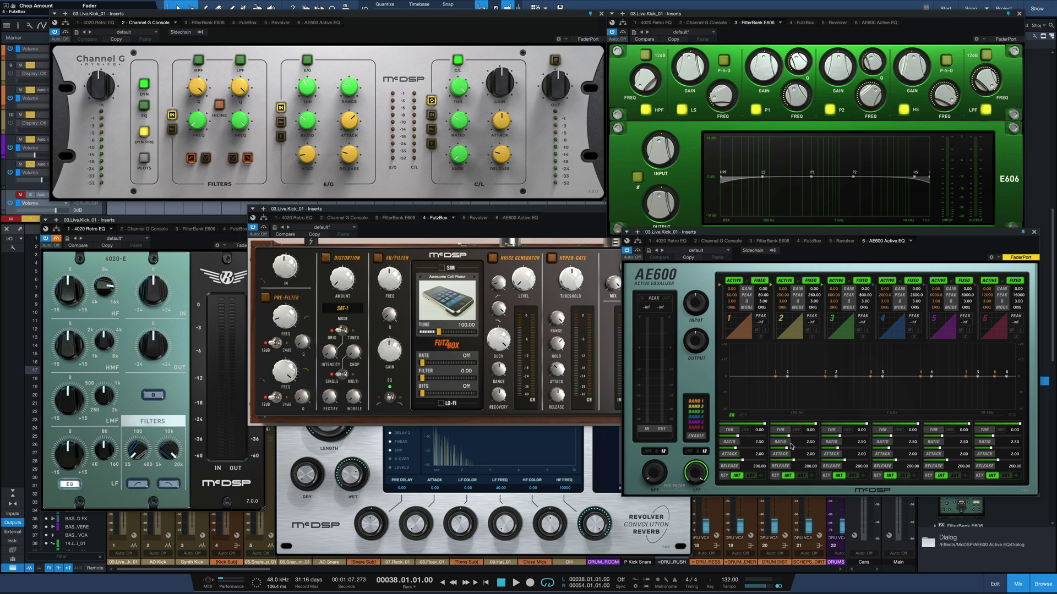
{"action": "left_click", "coordinate": [680, 469]}
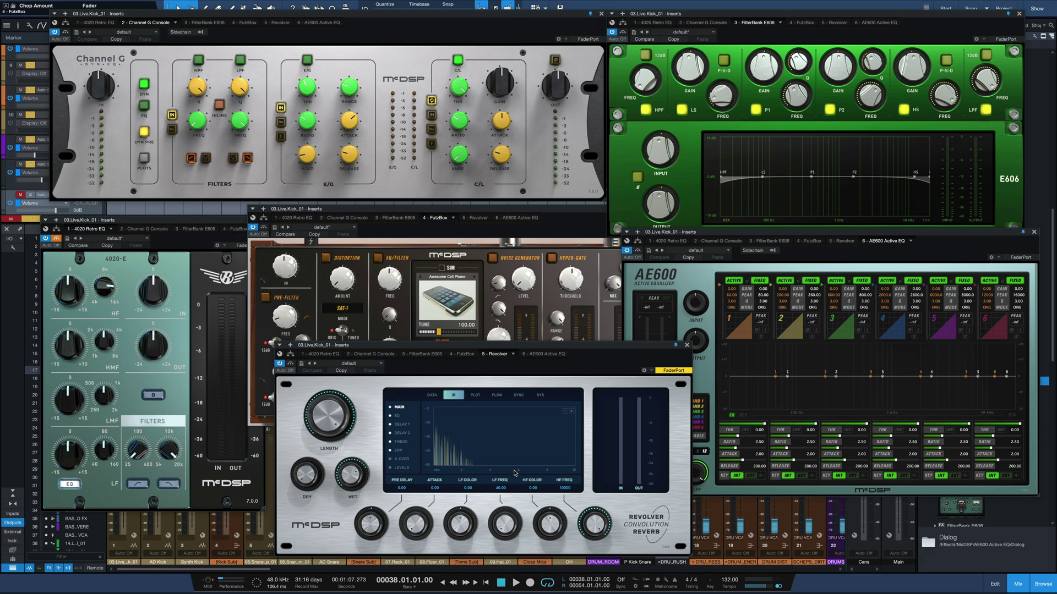
Close the AE600 and FilterBank E606 windows and insert the 6050 Ultimate CS on the 03.Live.Kick_01 track.
{"action": "left_click", "coordinate": [1034, 231]}
{"action": "left_click", "coordinate": [1019, 13]}
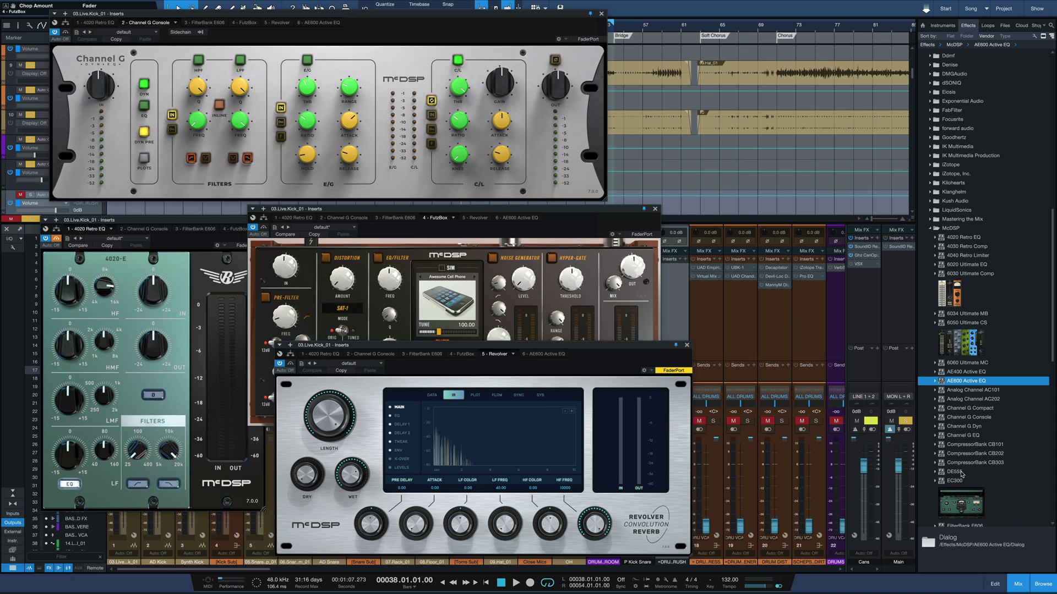
{"action": "left_click", "coordinate": [967, 348]}
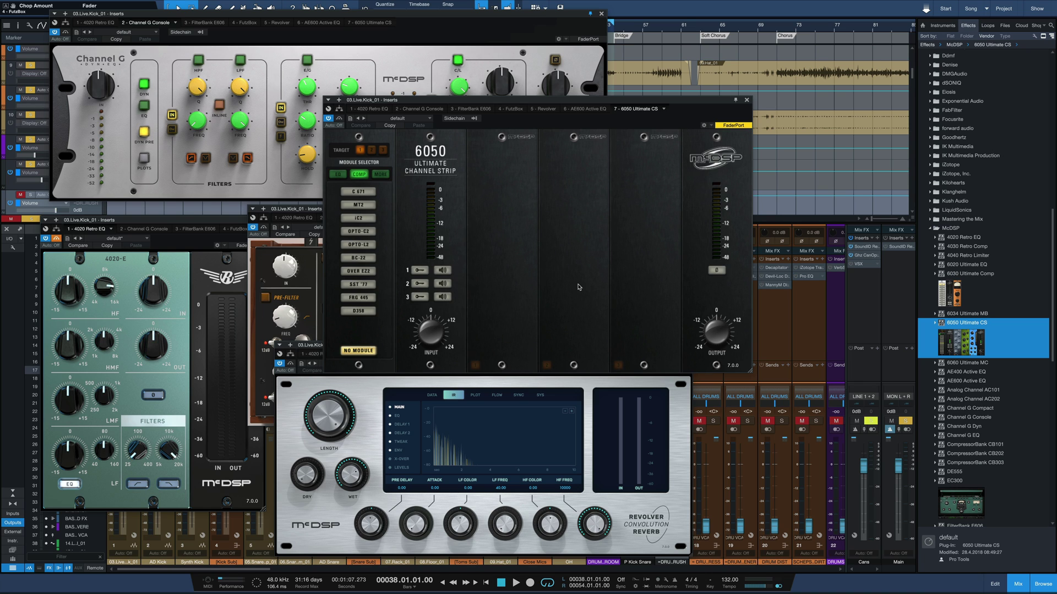
Fill the 6050 channel strip's three slots with the C671 compressor, the British E EQ and the MOO-D module.
{"action": "left_click", "coordinate": [370, 194]}
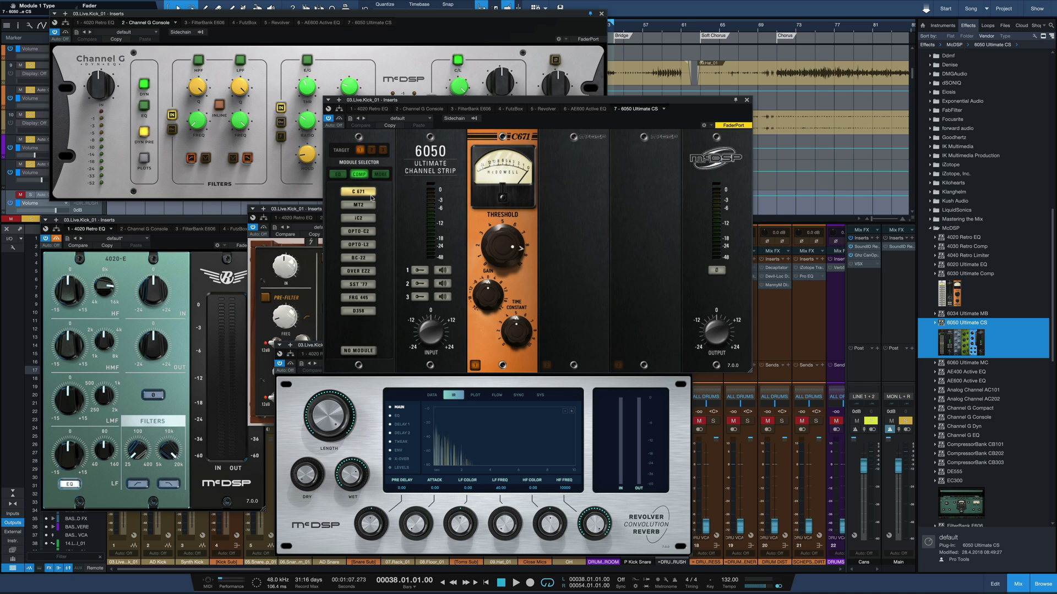
{"action": "left_click", "coordinate": [371, 150]}
{"action": "left_click", "coordinate": [337, 174]}
{"action": "left_click", "coordinate": [372, 257]}
{"action": "left_click", "coordinate": [383, 149]}
{"action": "left_click", "coordinate": [379, 173]}
{"action": "left_click", "coordinate": [358, 245]}
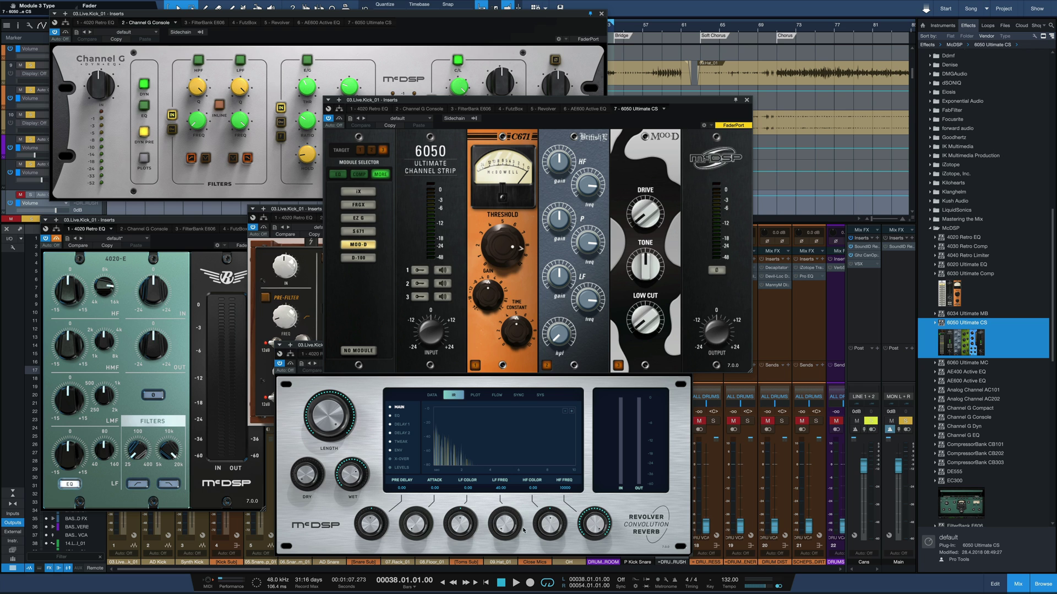
Close the 6050 Ultimate CS window and load the EC300 from the McDSP effects folder.
{"action": "left_click", "coordinate": [746, 101]}
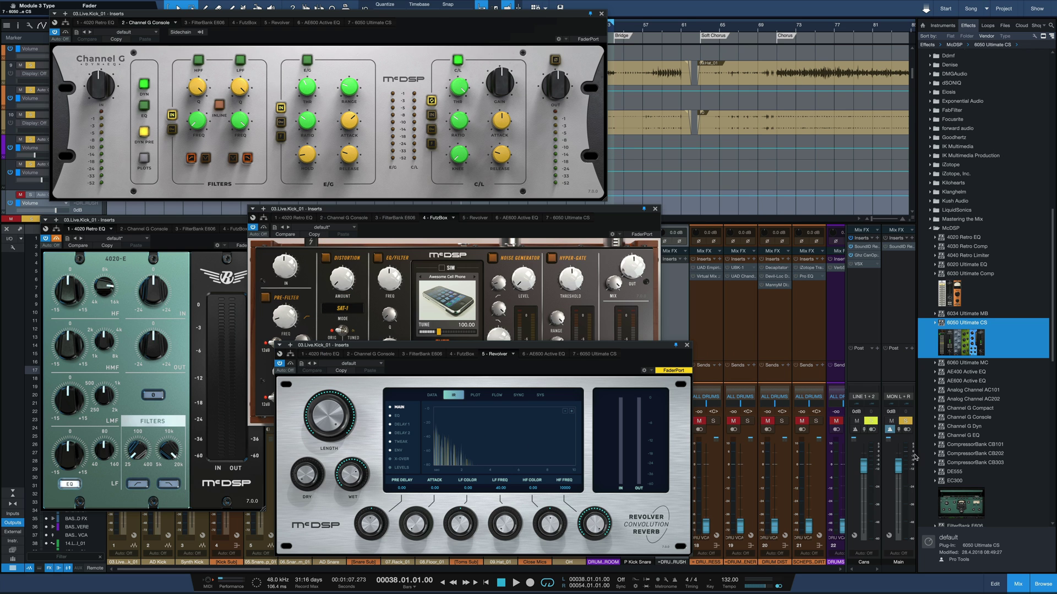
{"action": "left_click_drag", "start_coordinate": [955, 480], "coordinate": [644, 355]}
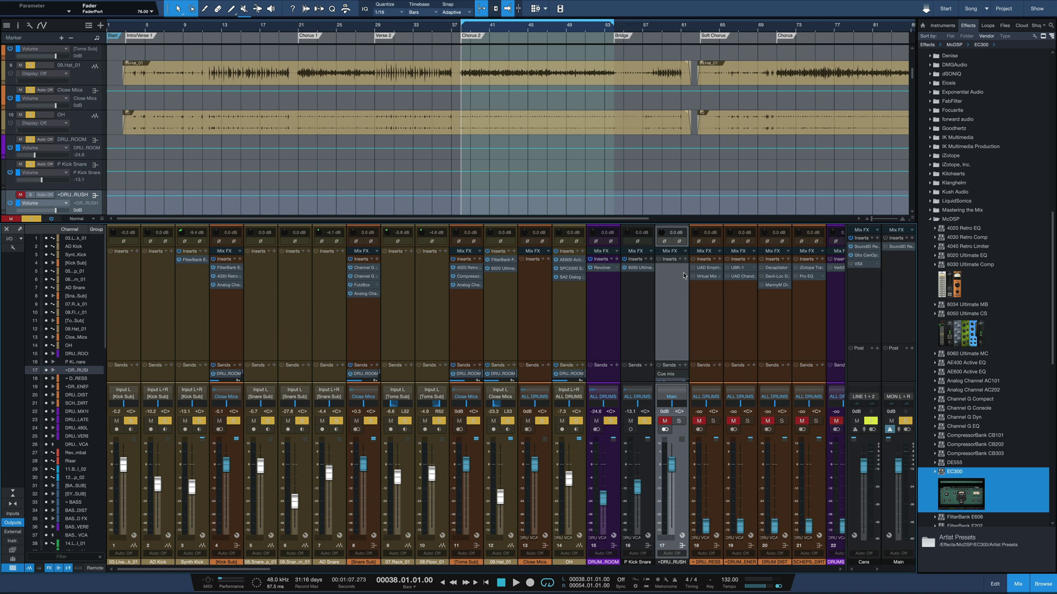
Select the drum channels from 03.Live.Kick_01 through P Kick Snare and audition the drums from the start of Chorus 2.
{"action": "left_click", "coordinate": [645, 514]}
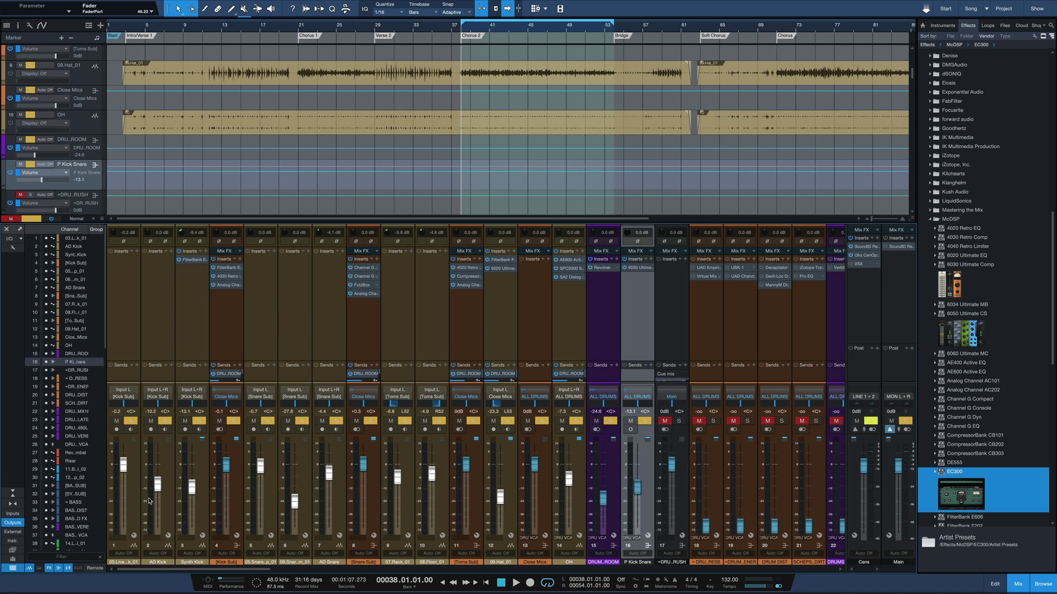
{"action": "left_click", "coordinate": [140, 487], "text": "shift"}
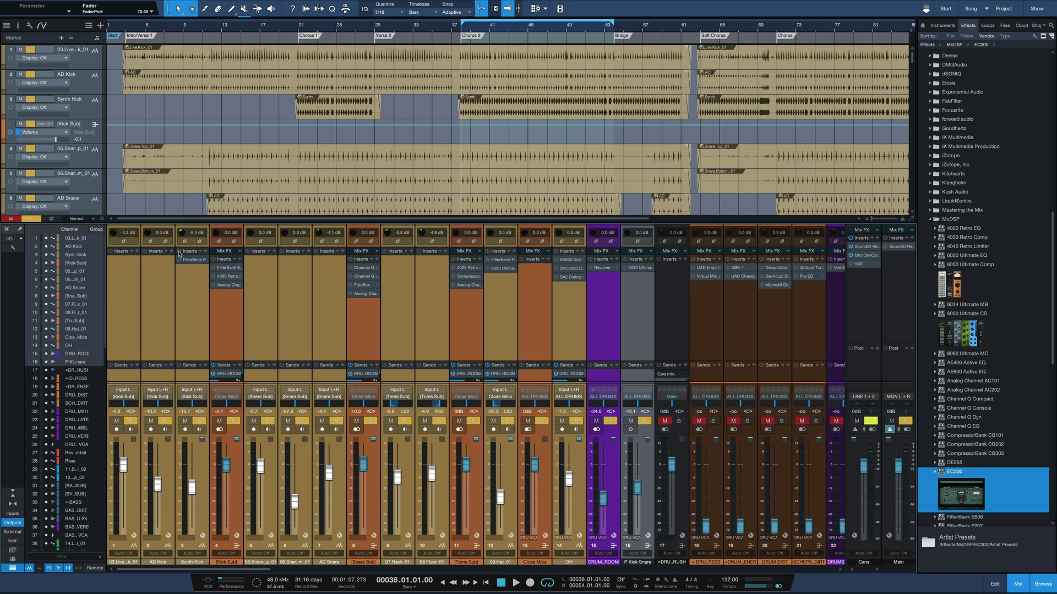
{"action": "key", "text": "space"}
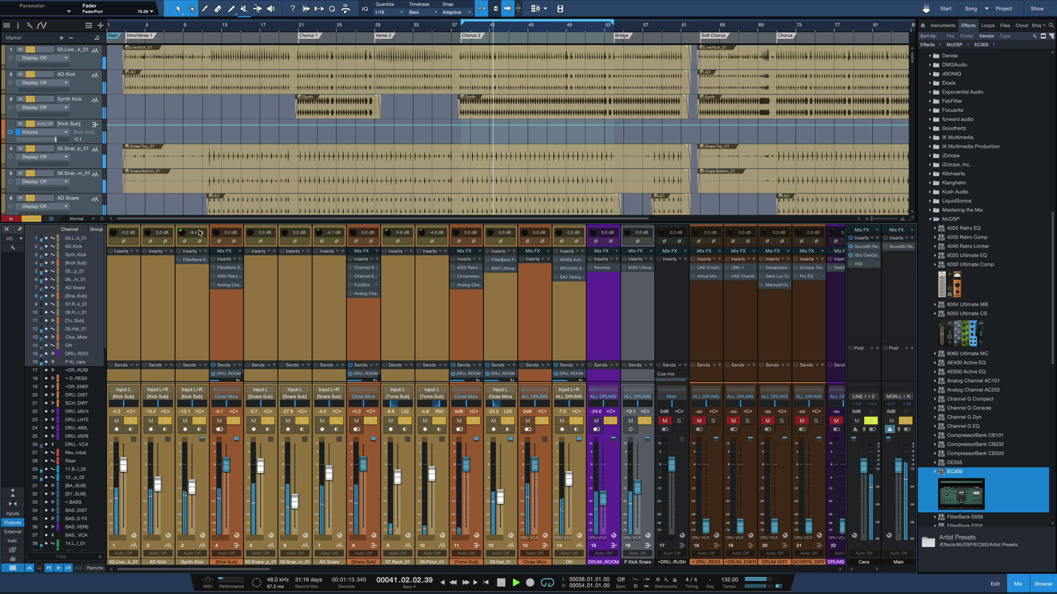
{"action": "key", "text": "Up"}
{"action": "key", "text": "space"}
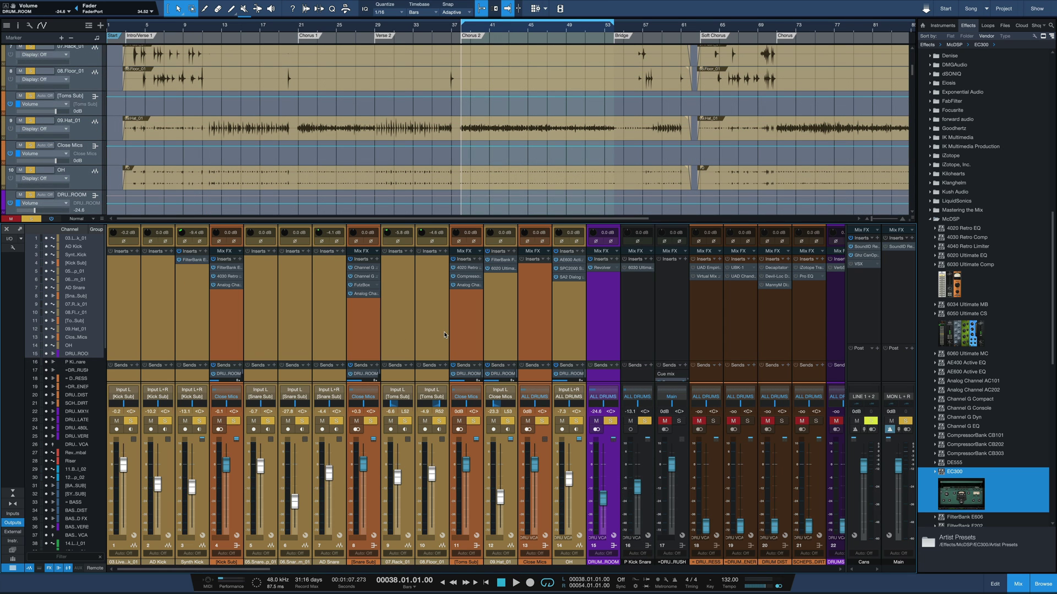
Play the drums from Chorus 2 again, adding the P Kick Snare channel to the selection during playback.
{"action": "key", "text": "space"}
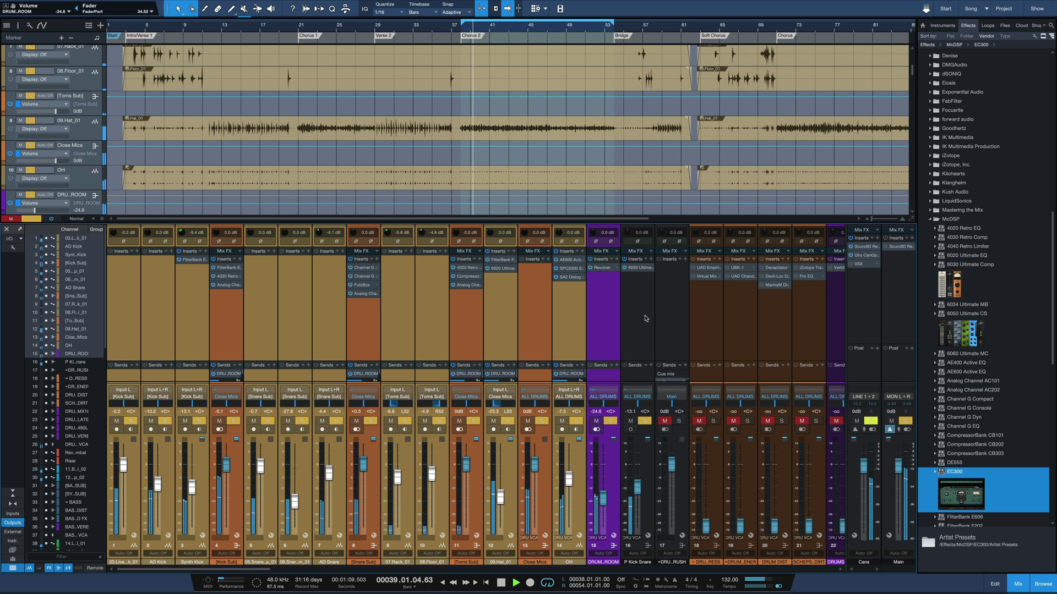
{"action": "left_click", "coordinate": [645, 318]}
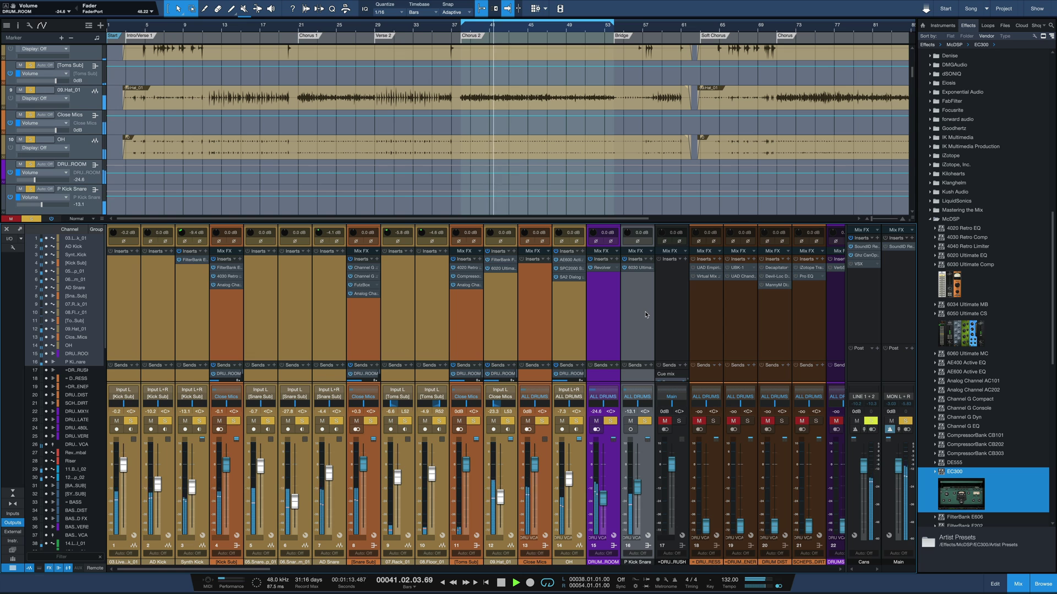
{"action": "key", "text": "space"}
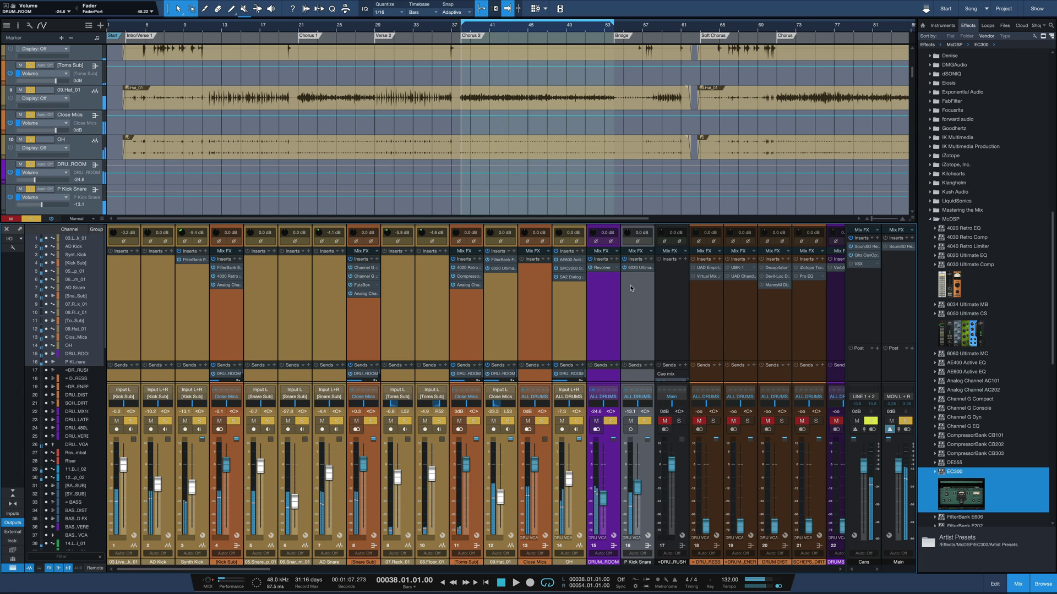
{"action": "key", "text": "space"}
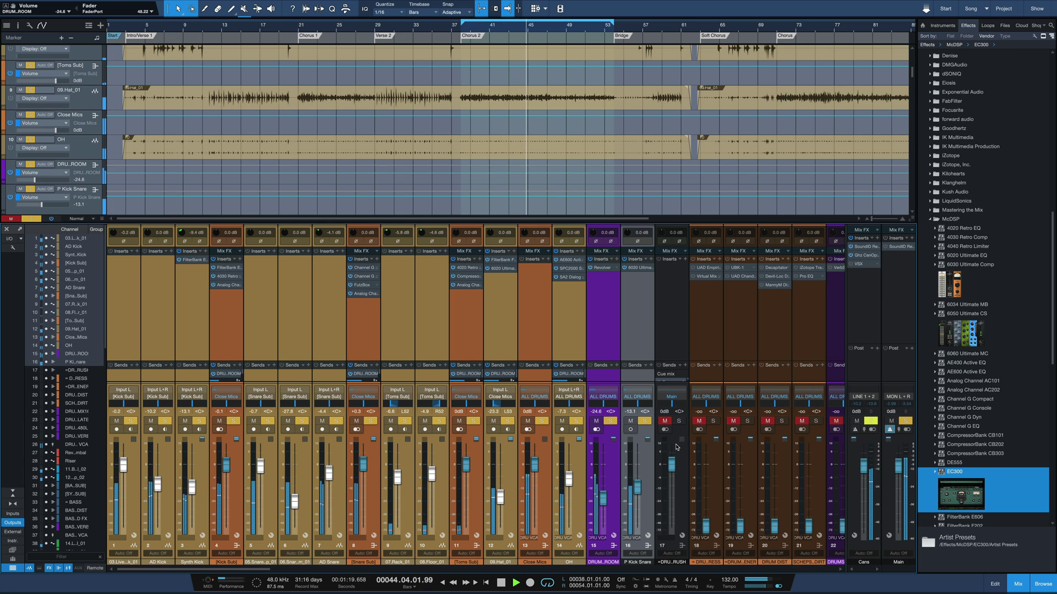
{"action": "key", "text": "space"}
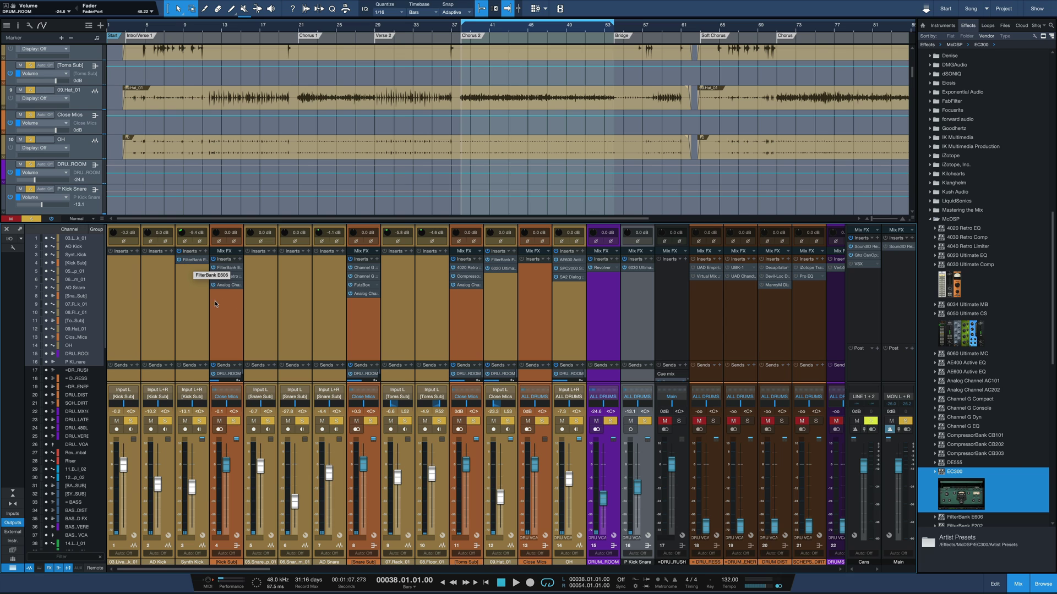
Open the FilterBank E606 on the Synth Kick channel and examine the low shelf's Peak, Slope and Dip controls.
{"action": "left_click", "coordinate": [193, 259]}
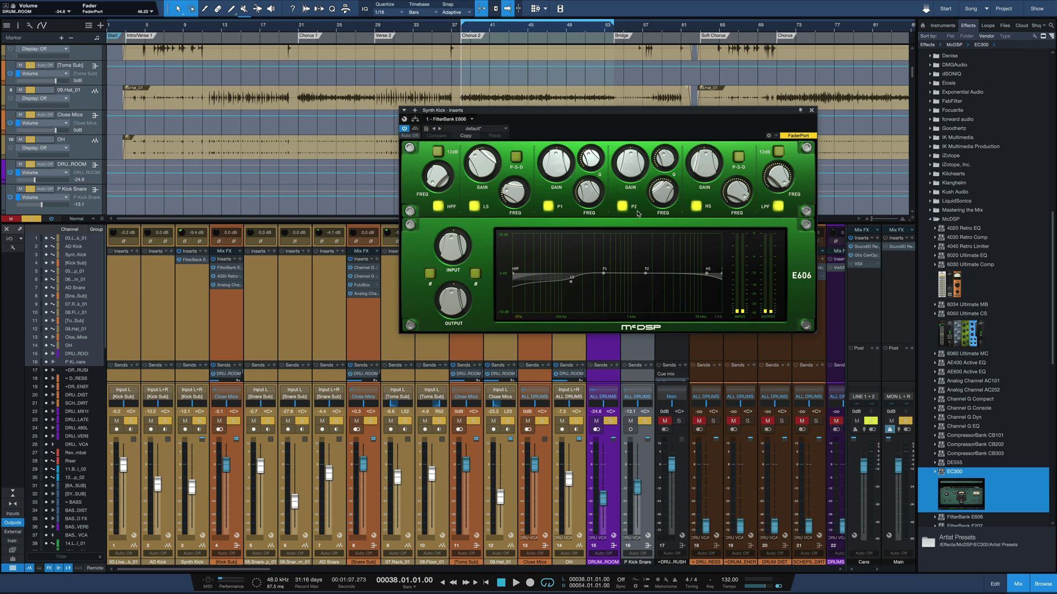
{"action": "left_click", "coordinate": [515, 158]}
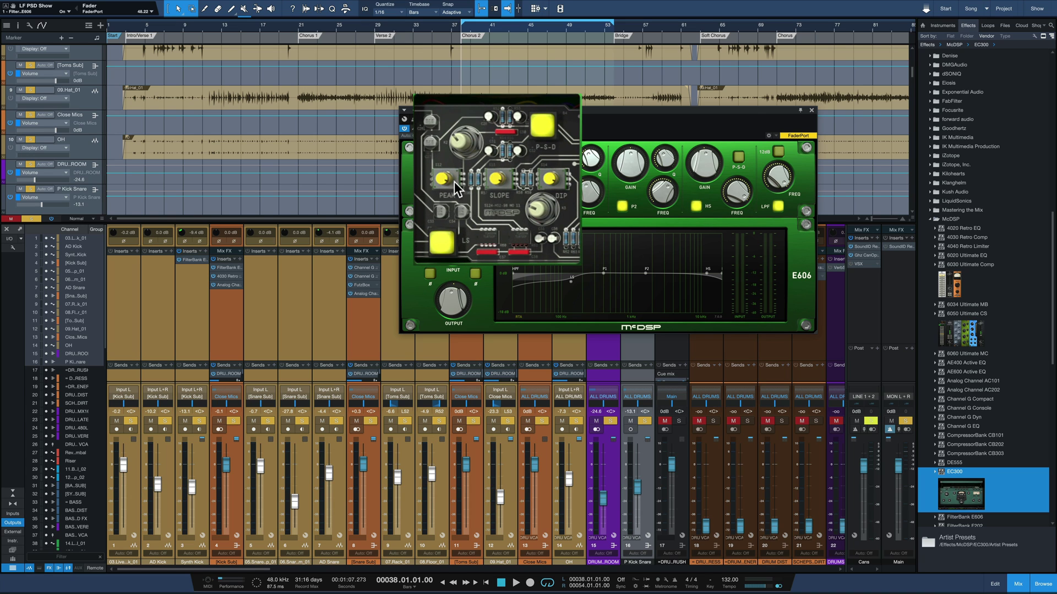
{"action": "left_click", "coordinate": [454, 182]}
{"action": "mouse_move", "coordinate": [499, 190]}
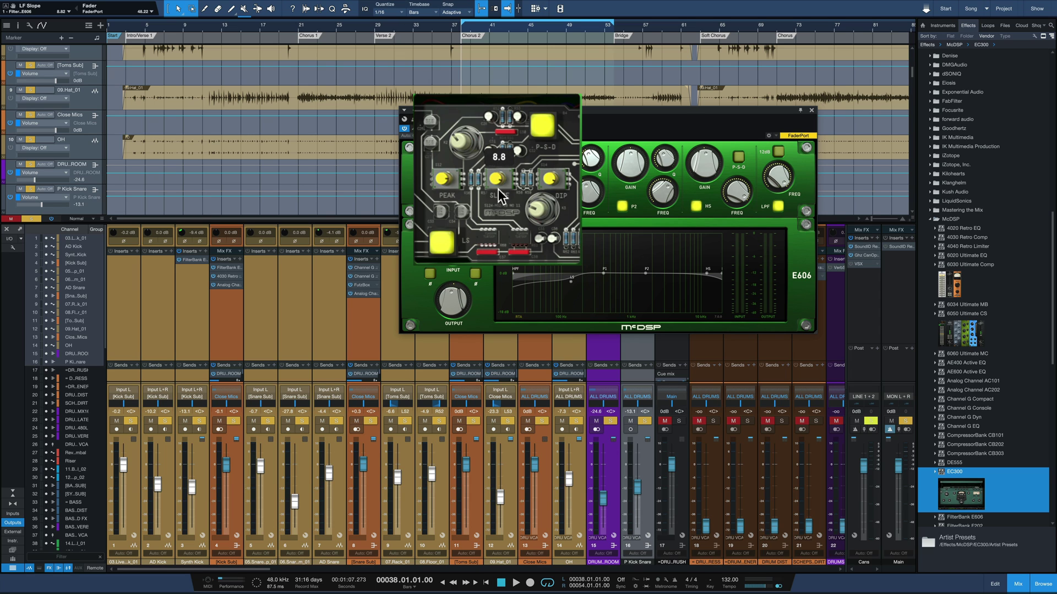
{"action": "mouse_move", "coordinate": [552, 221]}
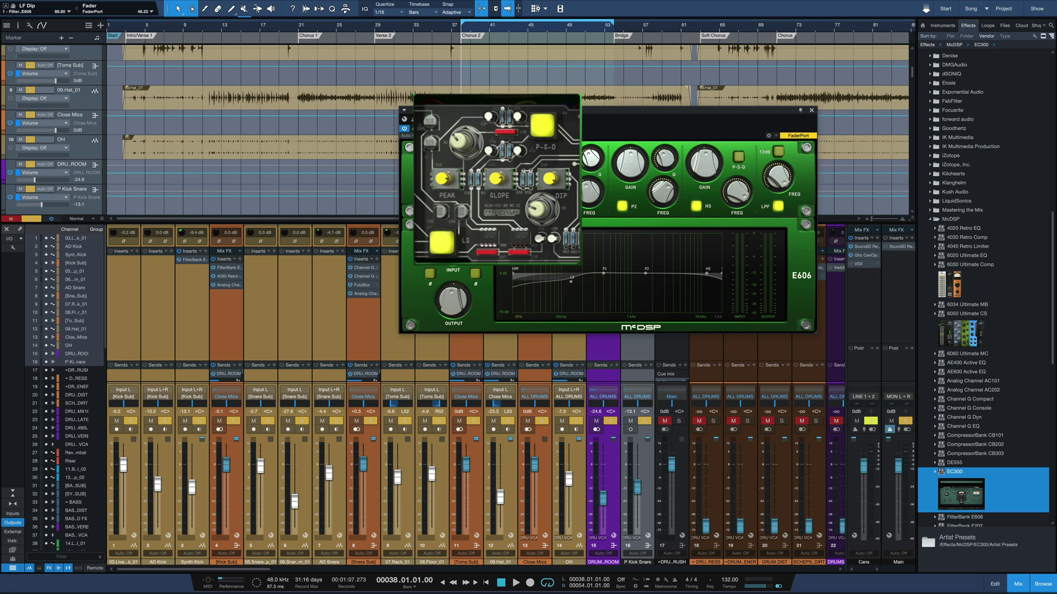
{"action": "mouse_move", "coordinate": [456, 155]}
{"action": "left_click_drag", "start_coordinate": [546, 182], "coordinate": [542, 204]}
{"action": "left_click", "coordinate": [542, 126]}
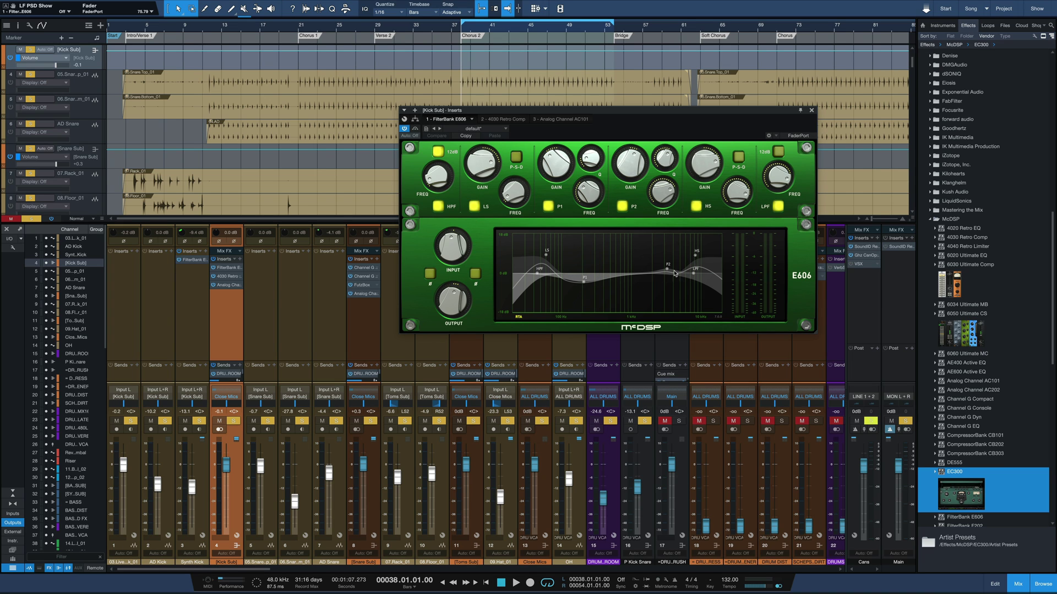
View the Kick Sub's 4030 Retro Comp and Analog Channel AC101, and compare the kick sound with its inserts bypassed and enabled.
{"action": "left_click", "coordinate": [517, 122]}
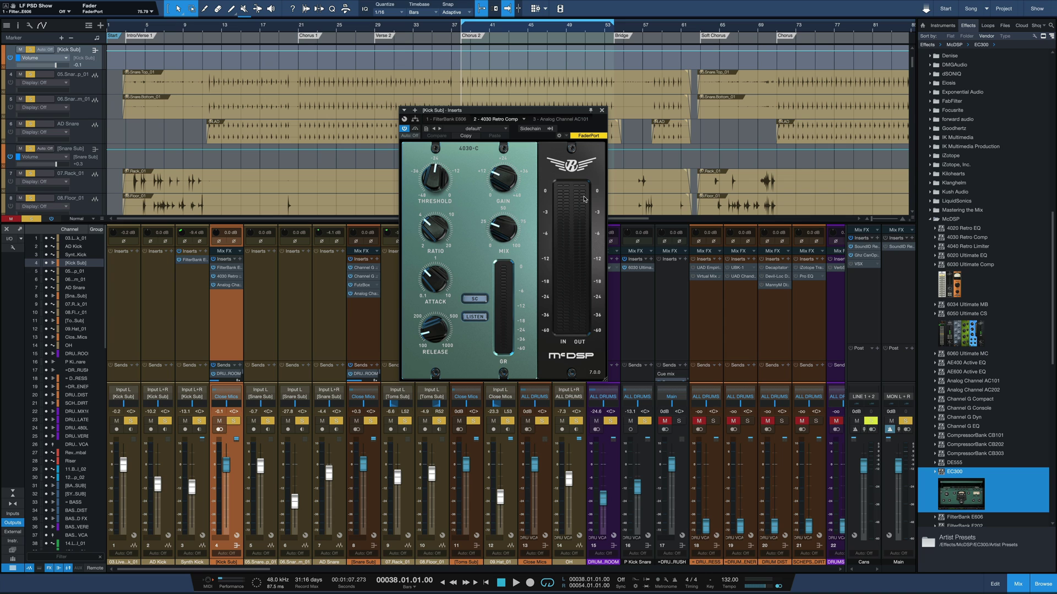
{"action": "key", "text": "ctrl+Page_Down"}
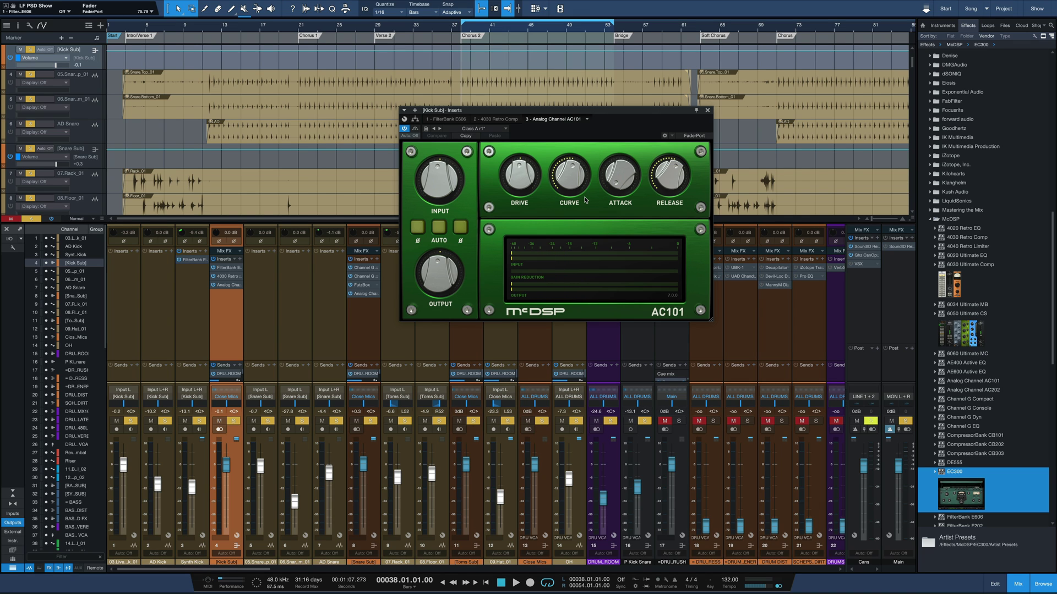
{"action": "left_click", "coordinate": [213, 260]}
{"action": "key", "text": "space"}
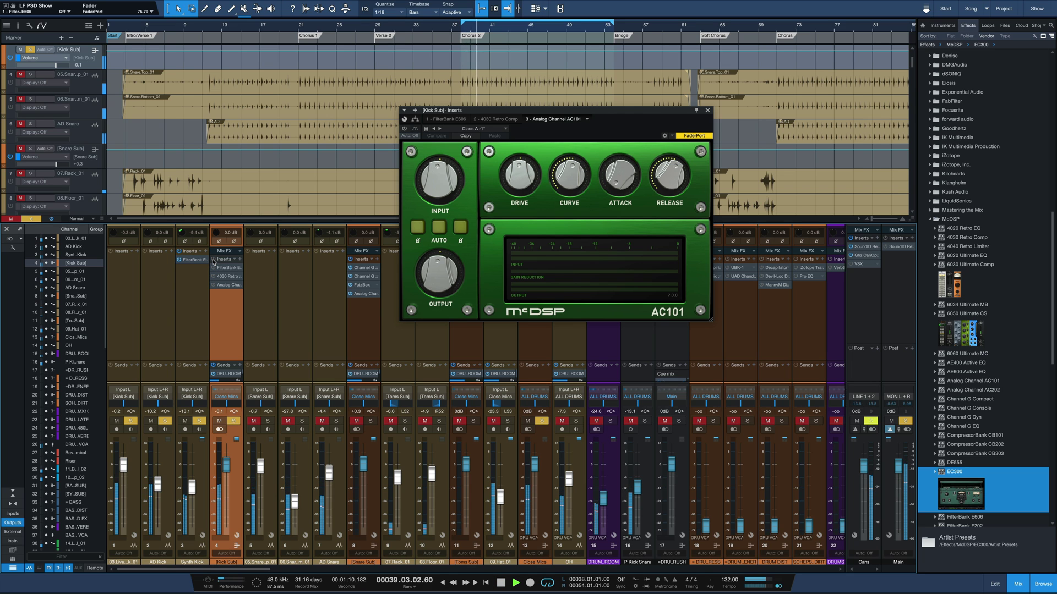
{"action": "left_click", "coordinate": [213, 260]}
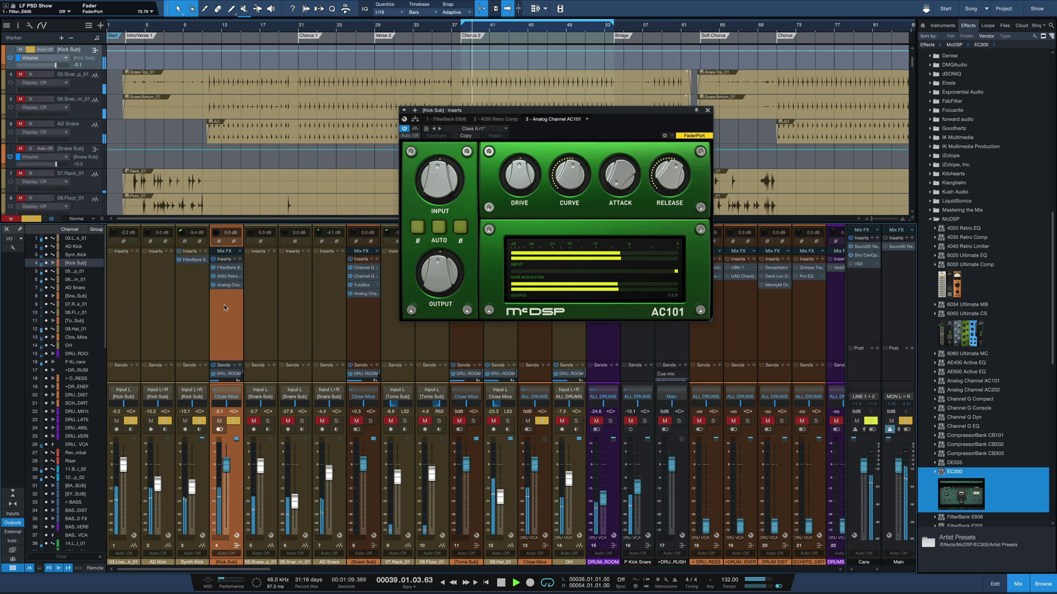
{"action": "key", "text": "space"}
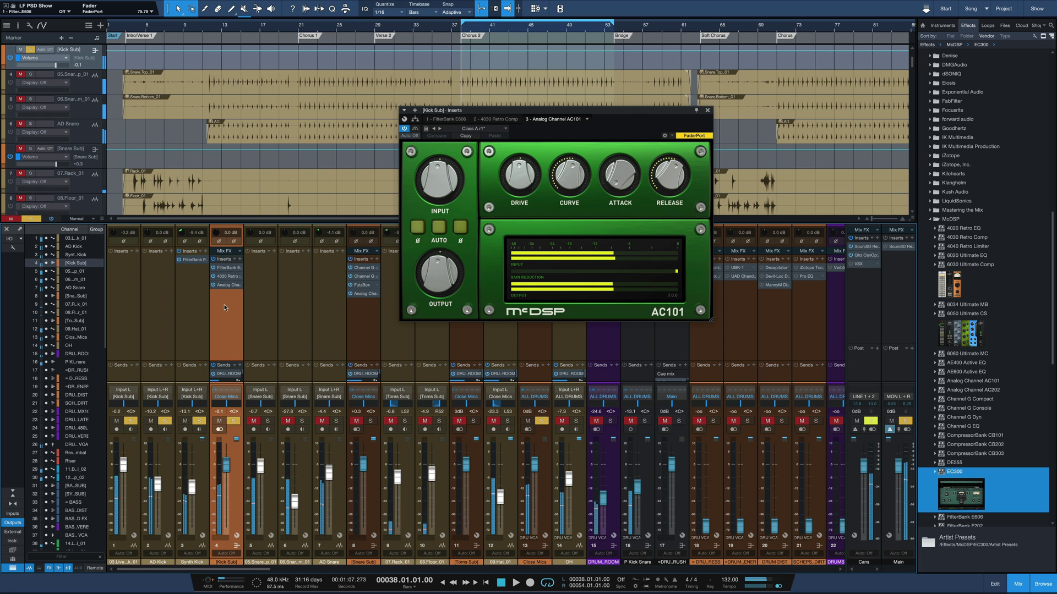
Solo the snare channels and open the Snare Sub's Channel G Dyn window, moving it closer to the middle of the screen.
{"action": "left_click", "coordinate": [268, 421]}
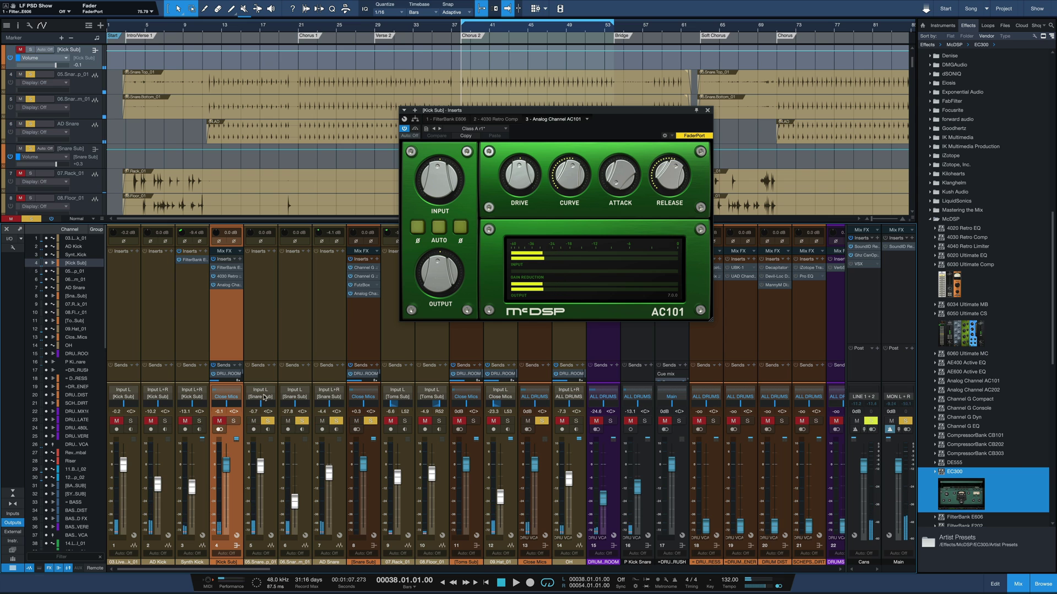
{"action": "left_click", "coordinate": [366, 271]}
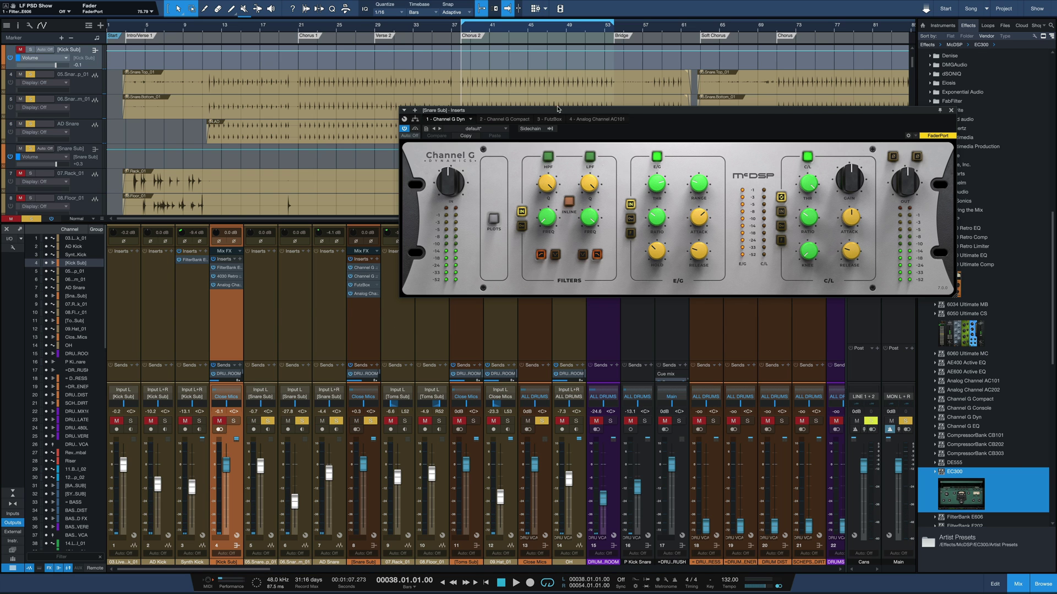
{"action": "left_click_drag", "start_coordinate": [560, 110], "coordinate": [440, 117]}
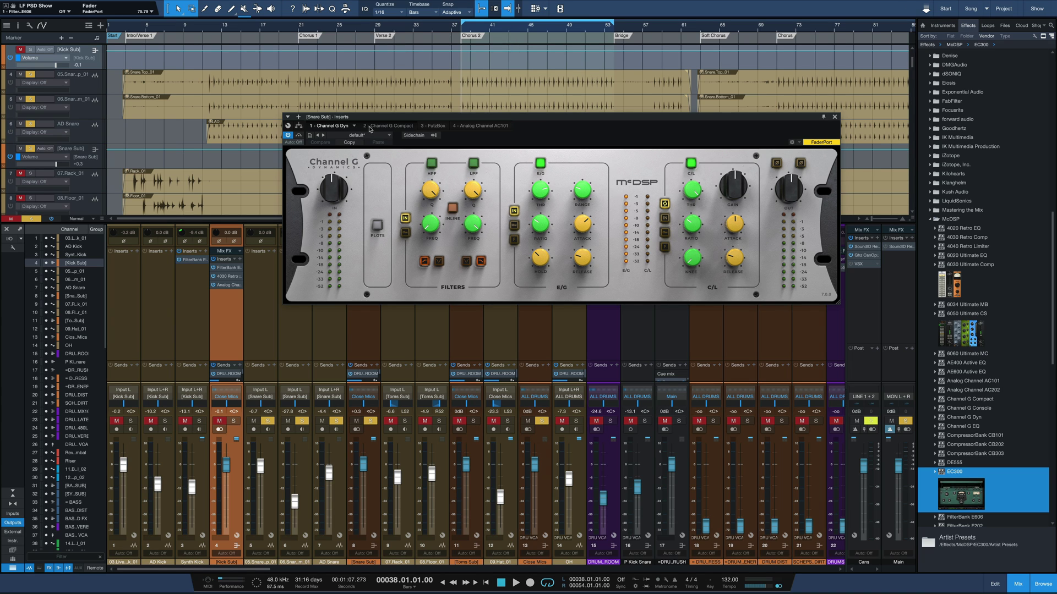
Show the Snare Sub's Channel G Compact, FutzBox and Analog Channel AC101 inserts in turn to examine their settings.
{"action": "left_click", "coordinate": [386, 125]}
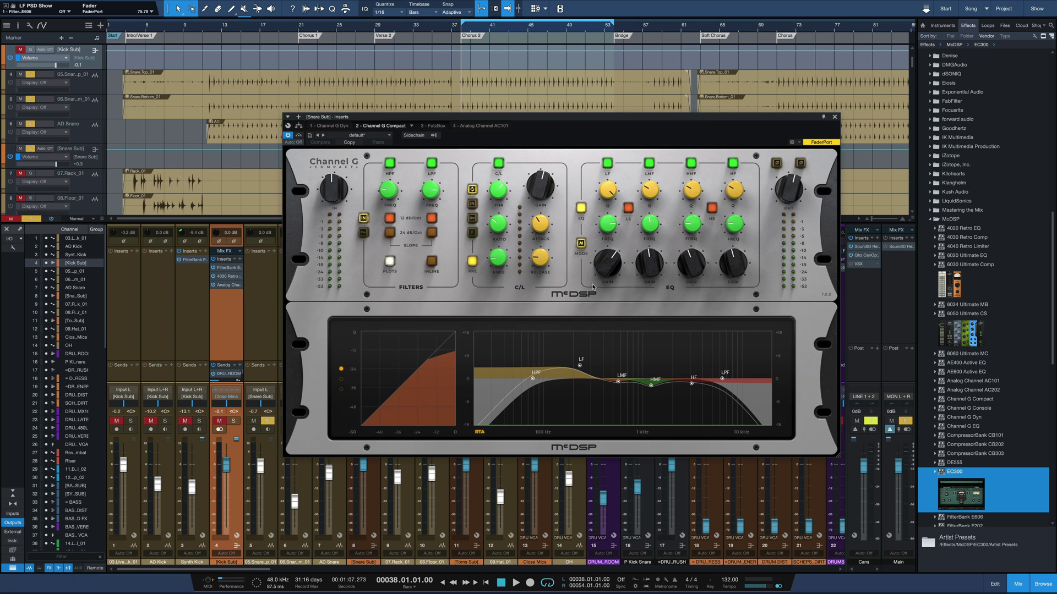
{"action": "left_click", "coordinate": [432, 126]}
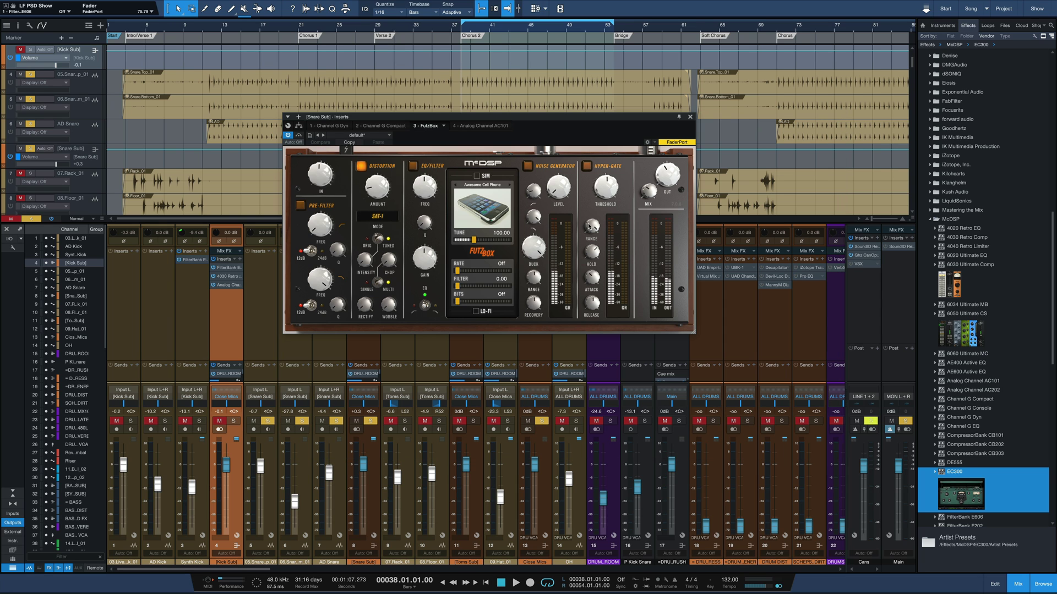
{"action": "left_click", "coordinate": [484, 128]}
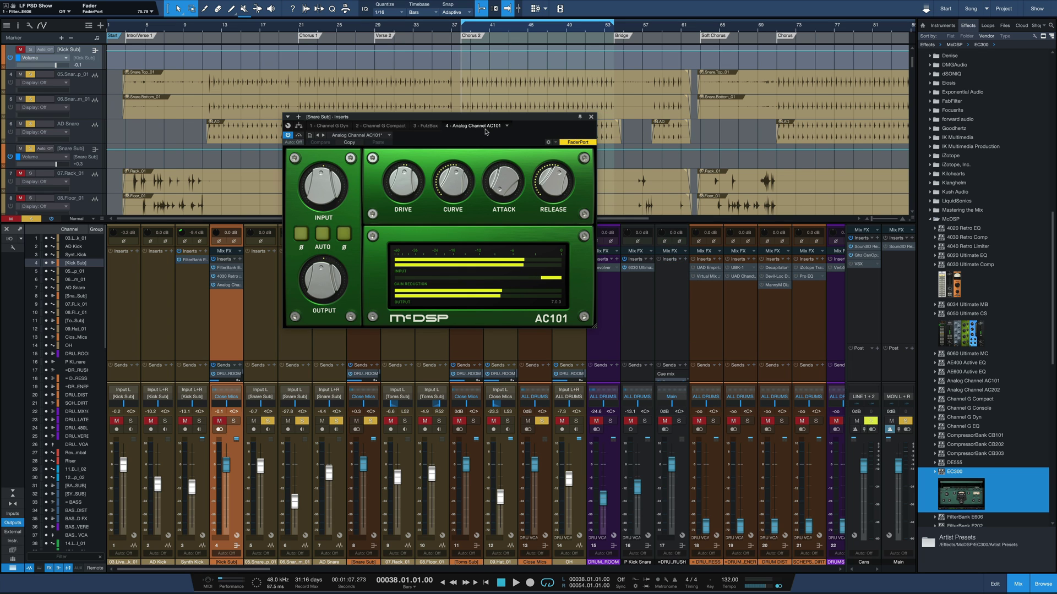
Close the Snare Sub's insert window and compare the snare sound at Chorus 2 with its inserts bypassed and enabled.
{"action": "left_click", "coordinate": [591, 117]}
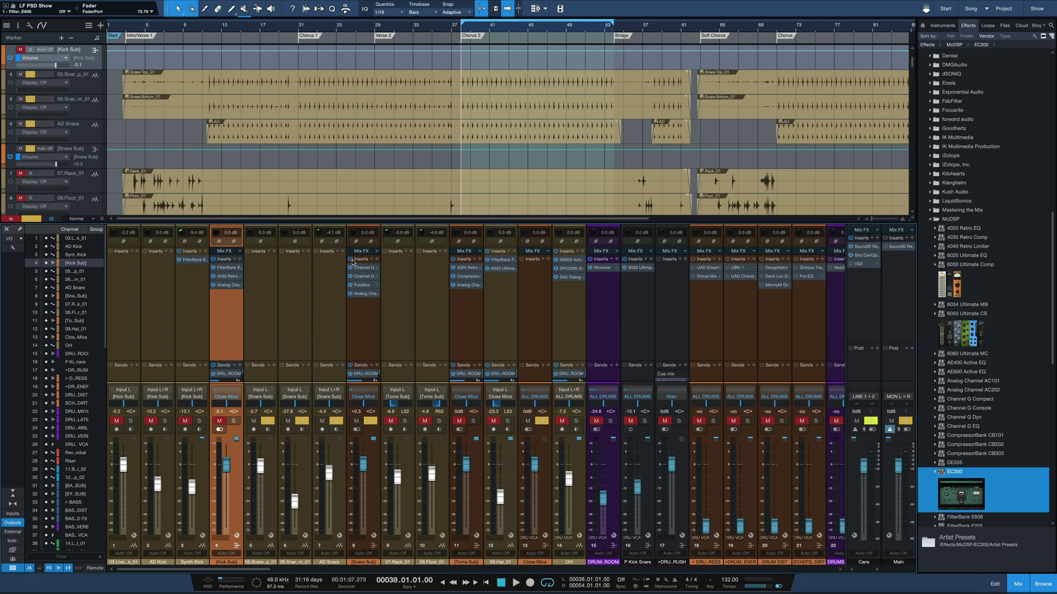
{"action": "key", "text": "space"}
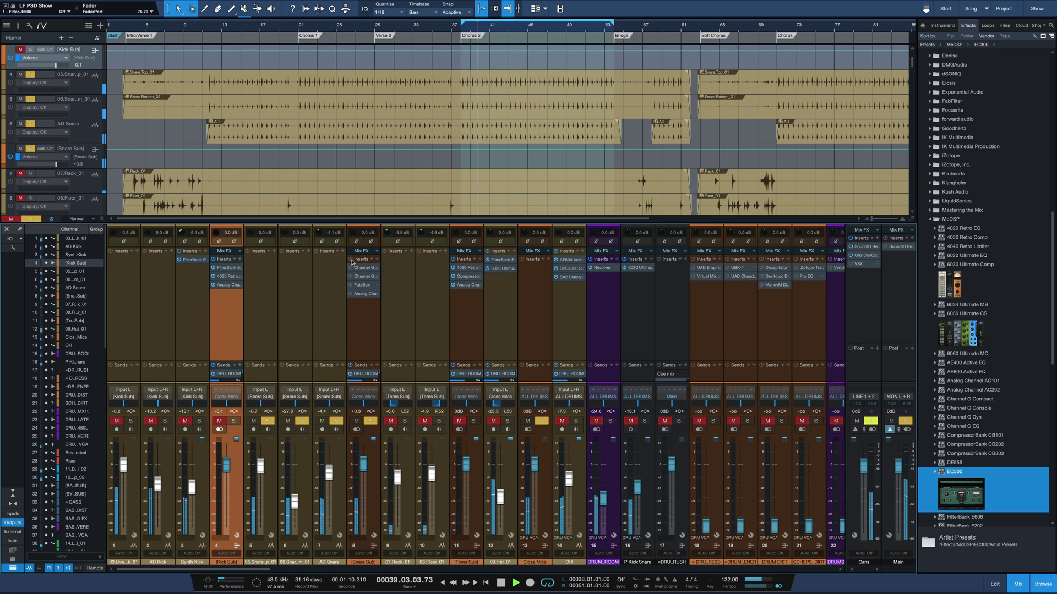
{"action": "key", "text": "space"}
{"action": "key", "text": "space"}
{"action": "key", "text": "space"}
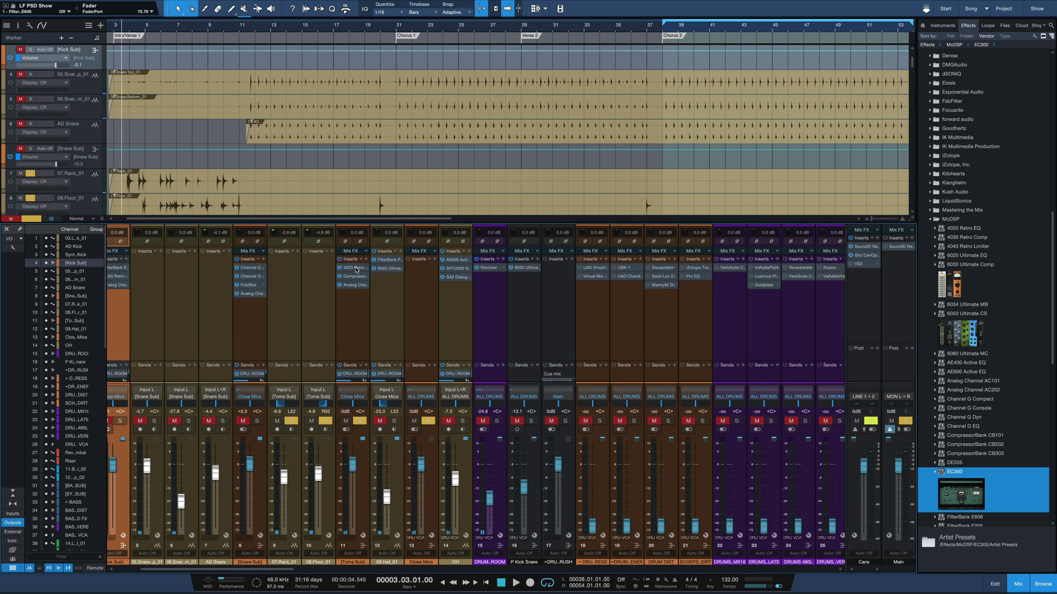
View the Toms Sub's 4020 Retro EQ, CompressorBank CB101 and Analog Channel AC101, and compare the toms with inserts bypassed and enabled.
{"action": "double_click", "coordinate": [359, 269]}
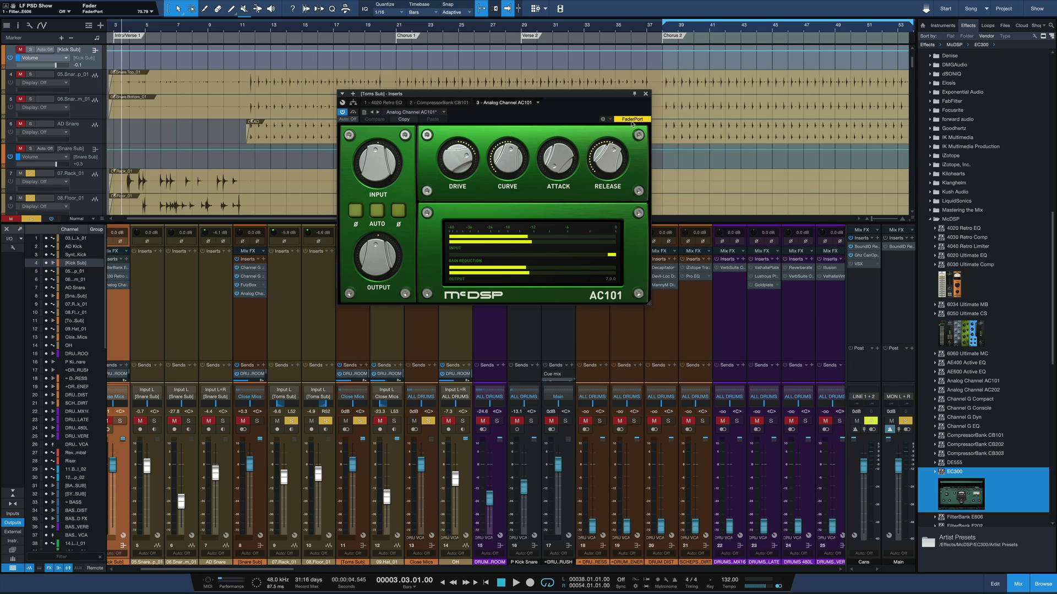
{"action": "key", "text": "Escape"}
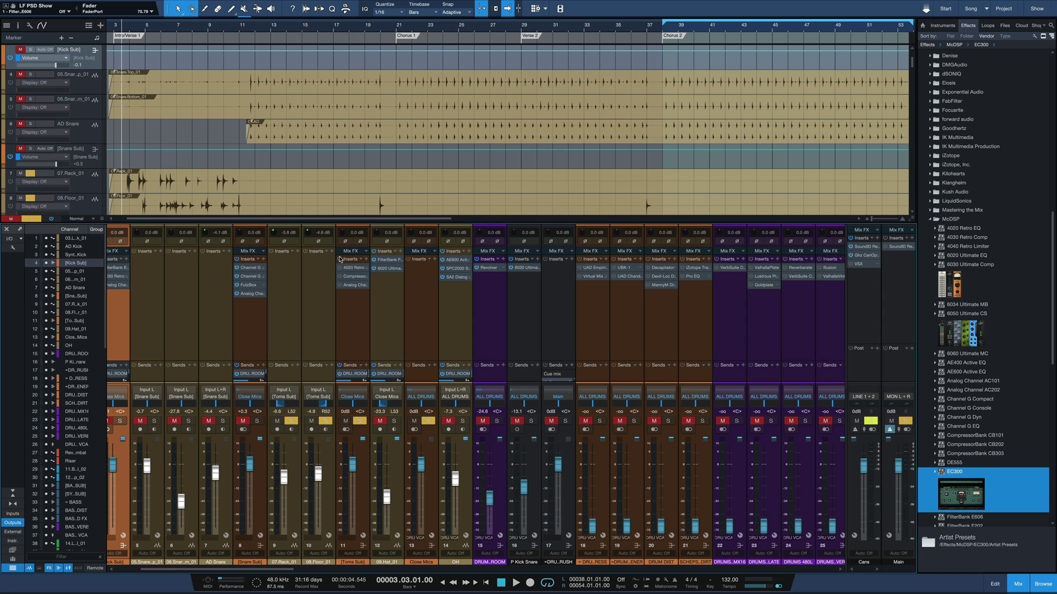
{"action": "key", "text": "space"}
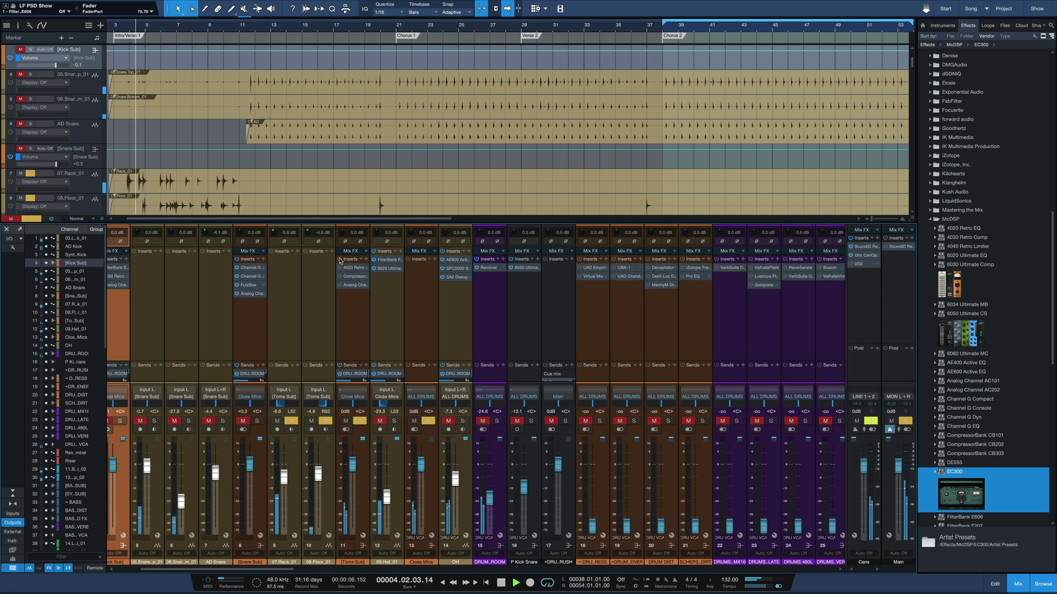
{"action": "key", "text": "space"}
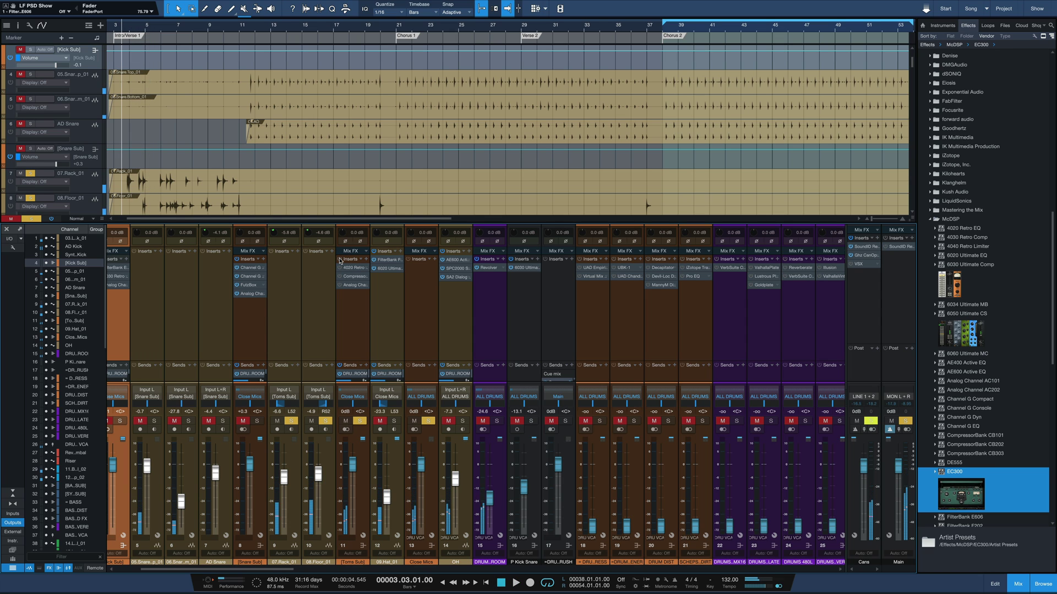
{"action": "key", "text": "space"}
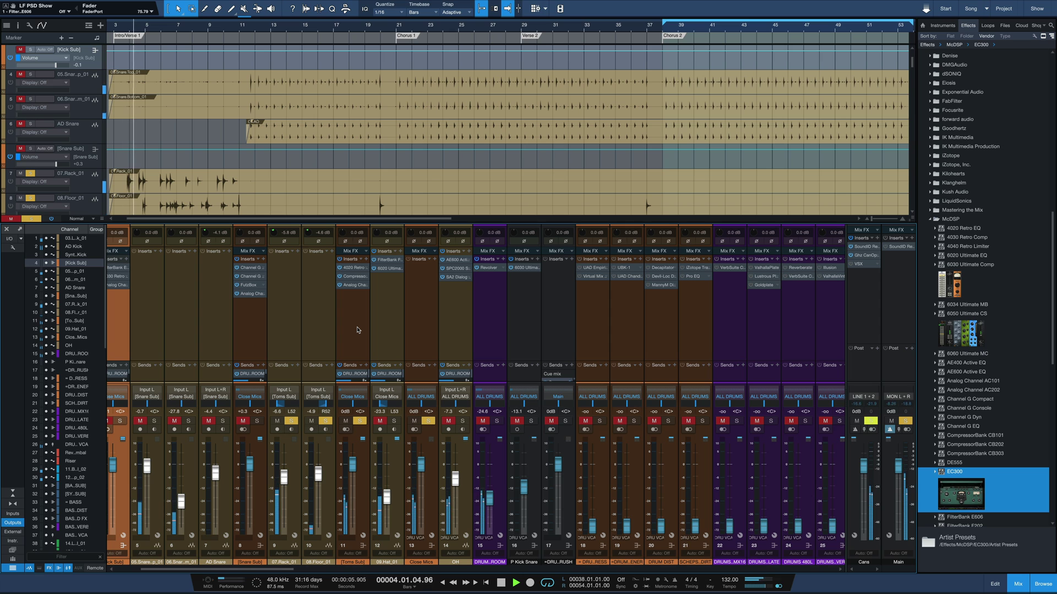
{"action": "key", "text": "space"}
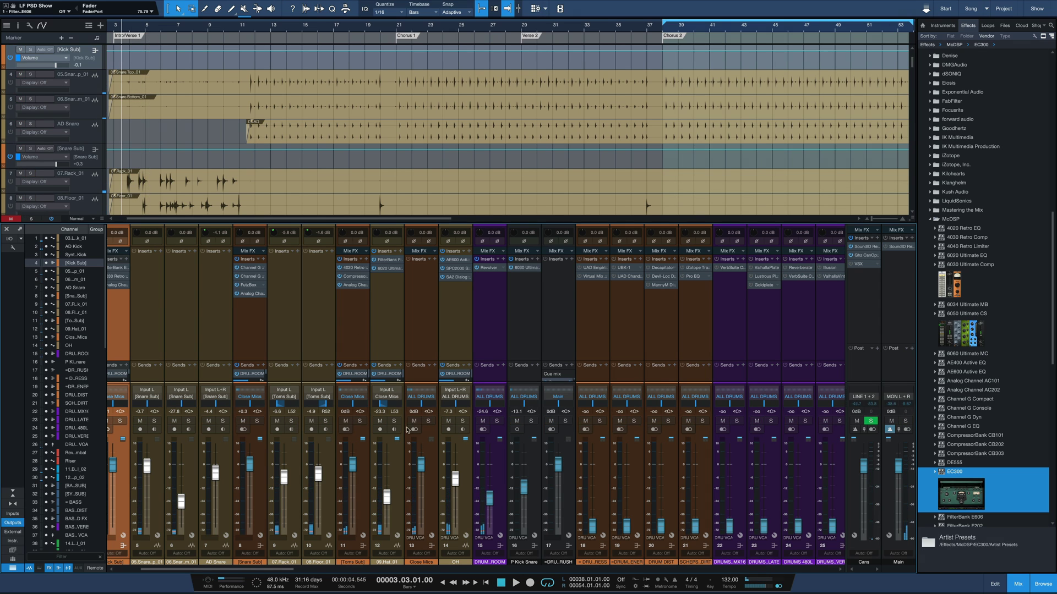
Show the hi-hat channel's FilterBank F202 and 6020 Ultimate EQ, enlarging and shrinking the 6020's interface to demonstrate its scaling.
{"action": "left_click", "coordinate": [388, 259]}
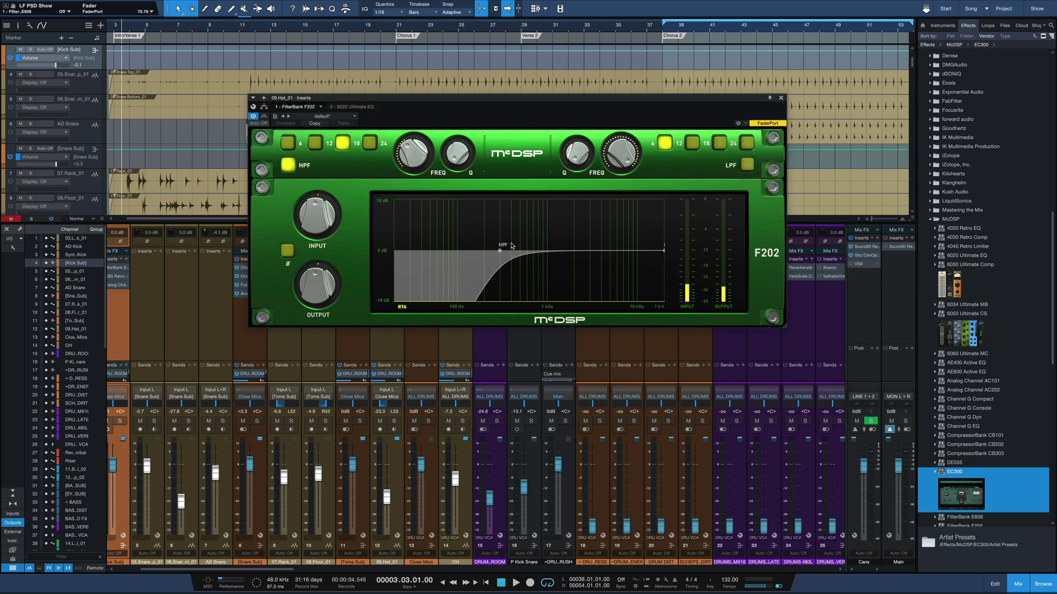
{"action": "left_click", "coordinate": [352, 107]}
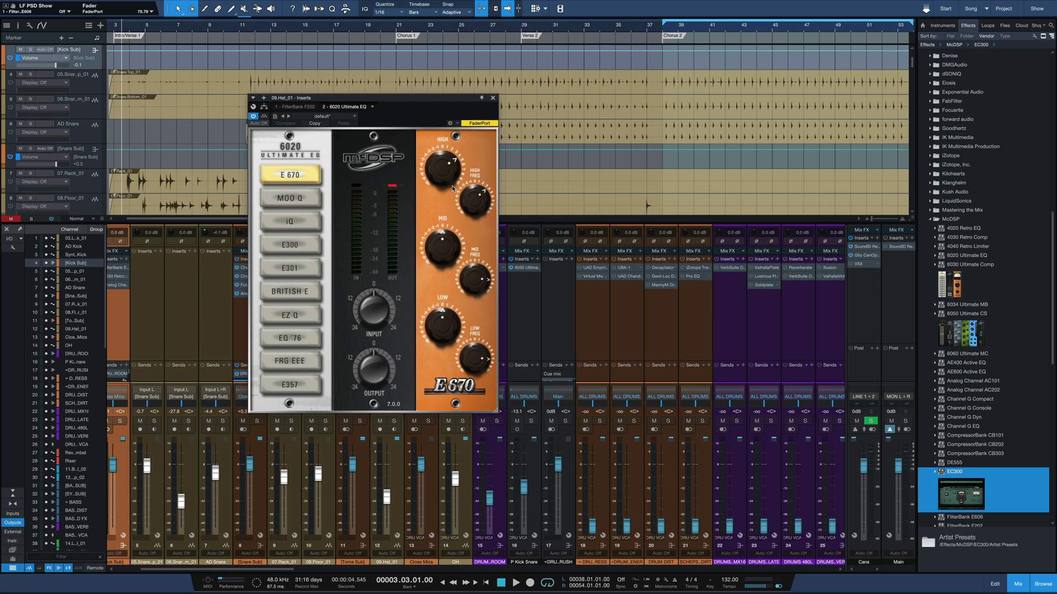
{"action": "left_click_drag", "start_coordinate": [498, 412], "coordinate": [587, 514]}
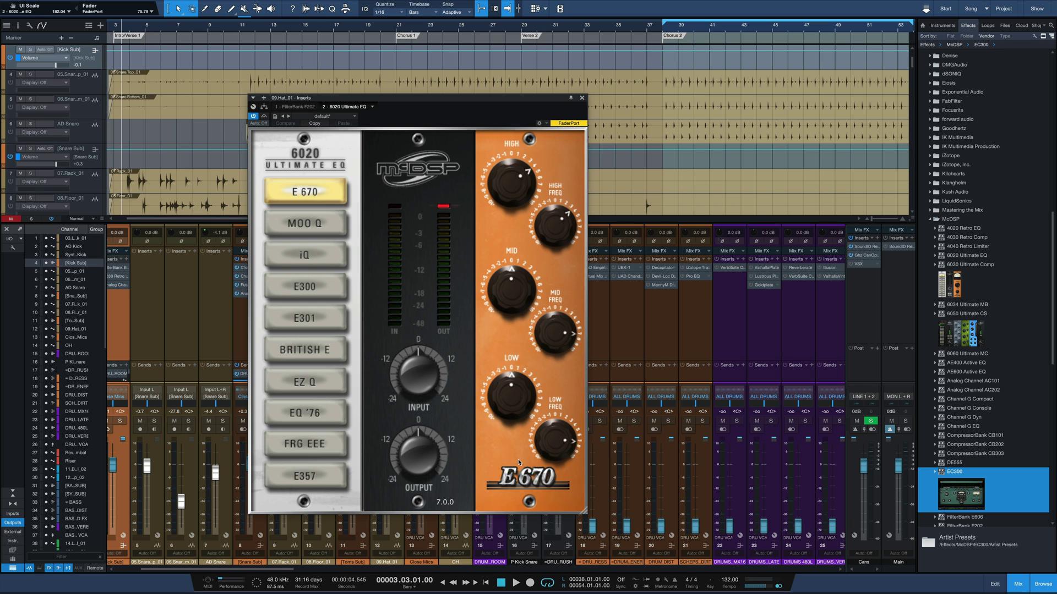
{"action": "left_click_drag", "start_coordinate": [586, 513], "coordinate": [483, 338]}
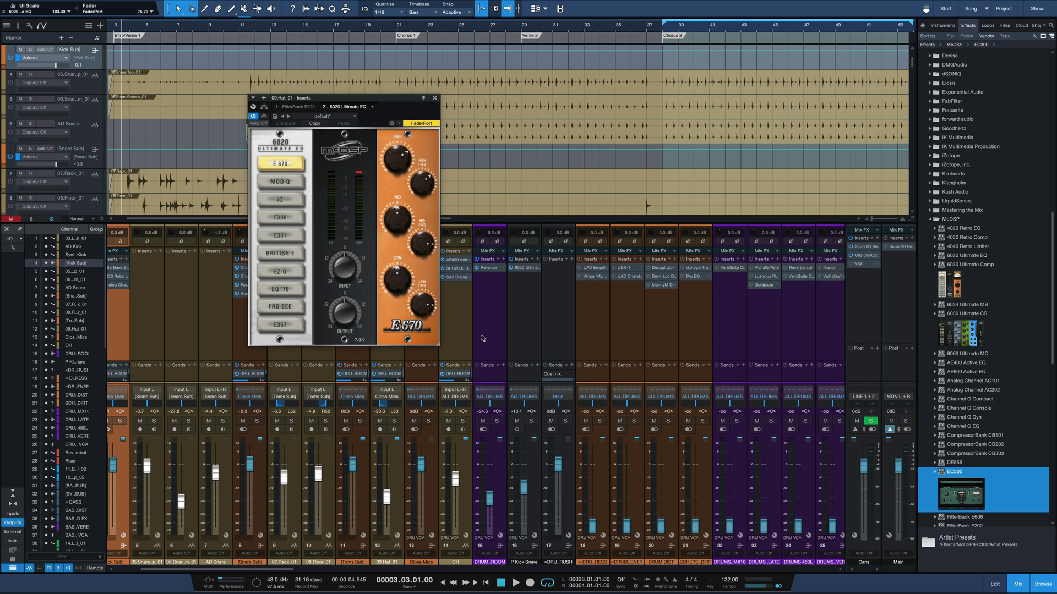
Show the OH channel's inserts through to the SA2 Dialog Processor and move the window clear of the channel's strip.
{"action": "left_click", "coordinate": [457, 260]}
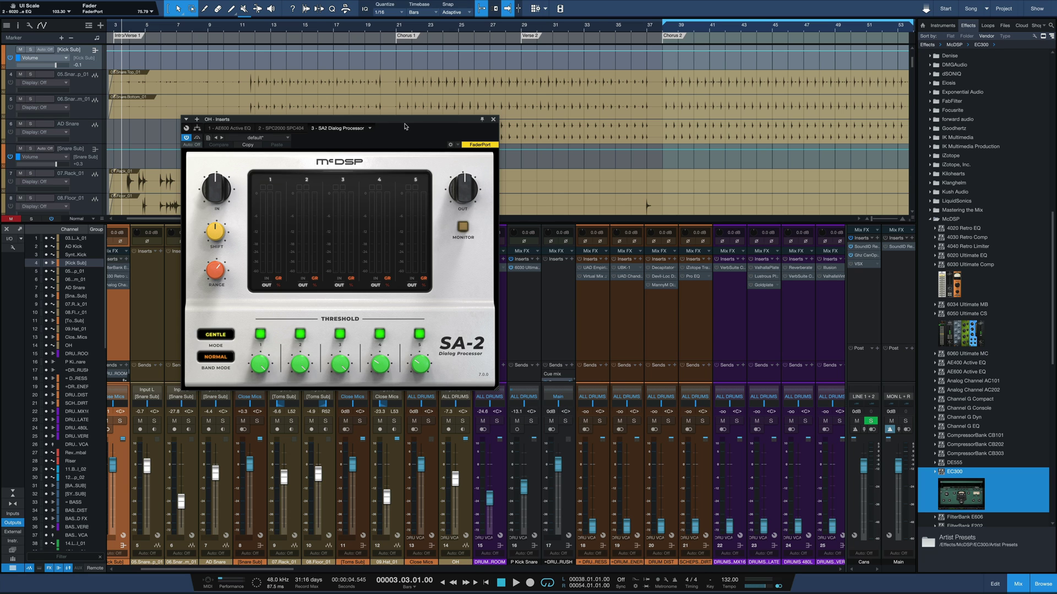
{"action": "left_click_drag", "start_coordinate": [406, 120], "coordinate": [626, 124]}
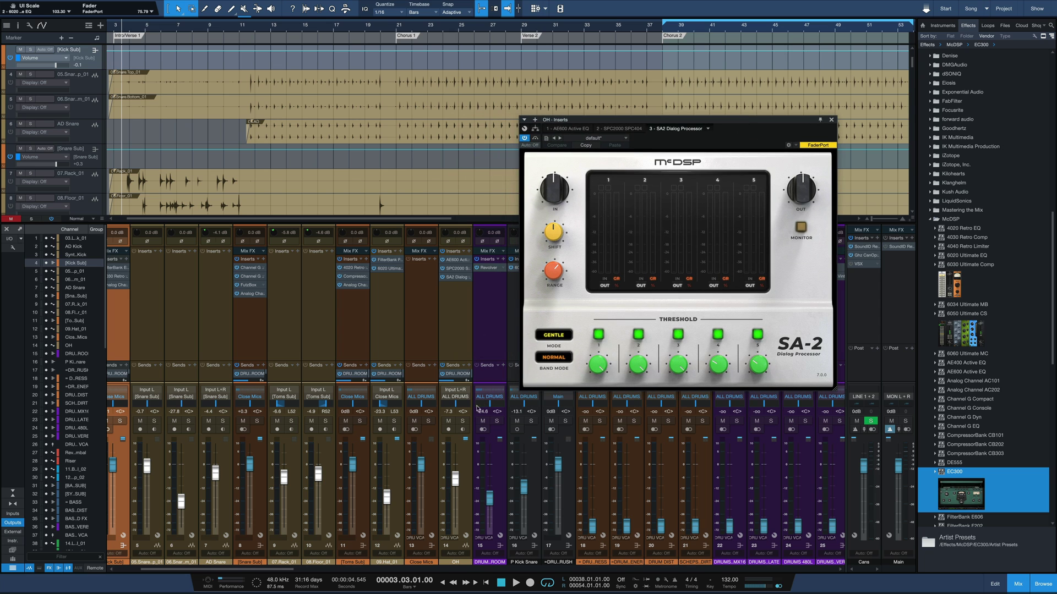
Solo the OH channel and play it from Chorus 2, comparing the sound with its inserts bypassed and enabled.
{"action": "left_click", "coordinate": [462, 421]}
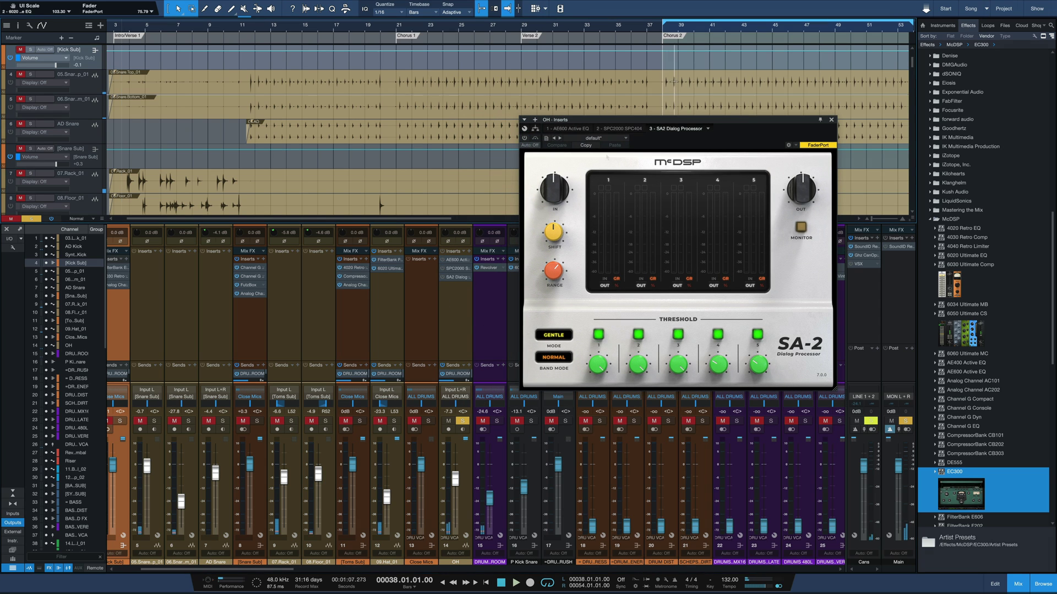
{"action": "left_click", "coordinate": [662, 94]}
{"action": "key", "text": "space"}
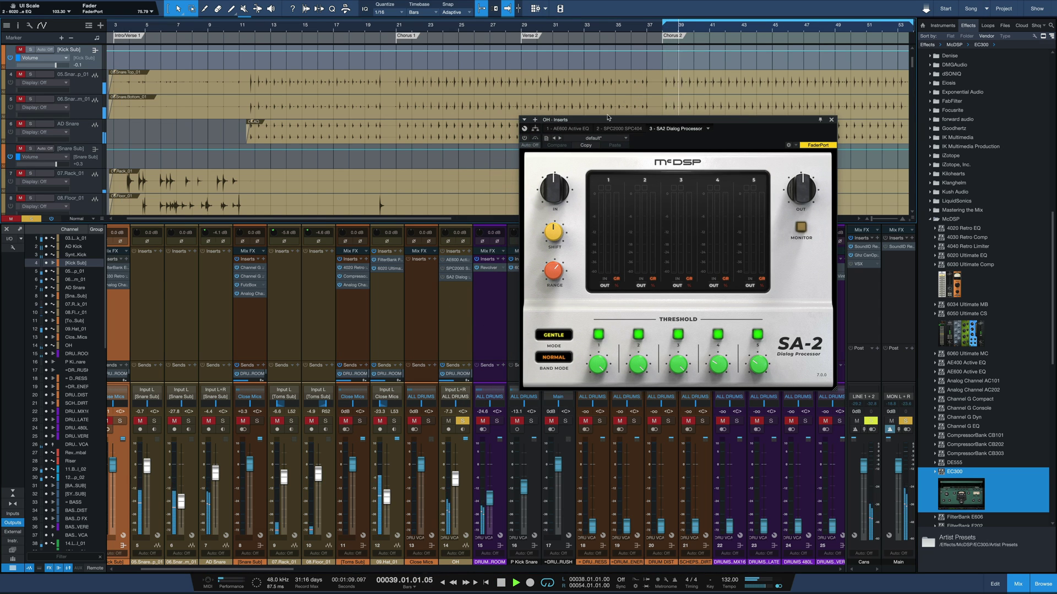
{"action": "key", "text": "space"}
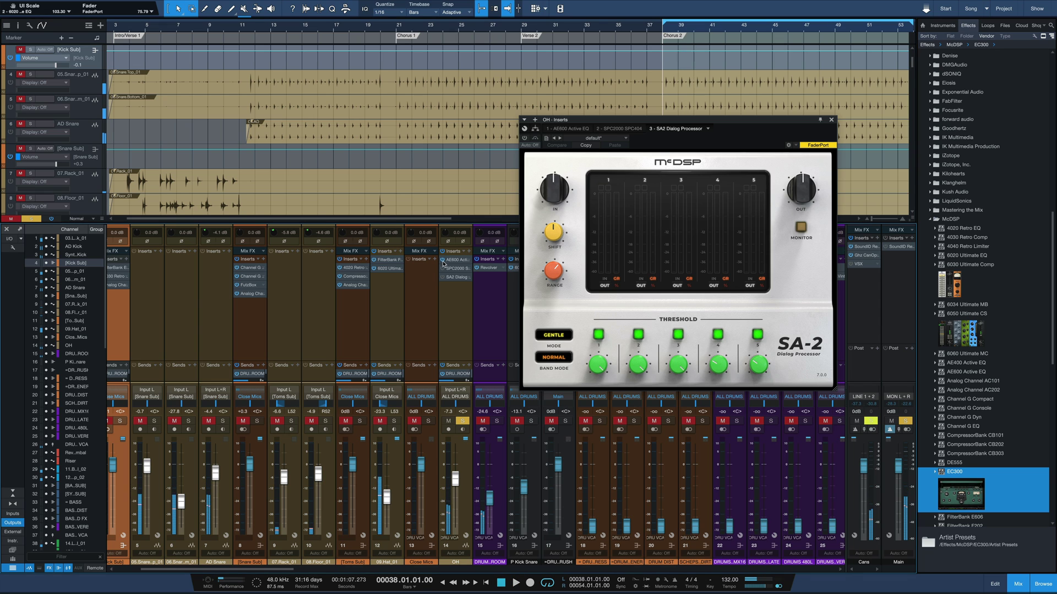
{"action": "key", "text": "space"}
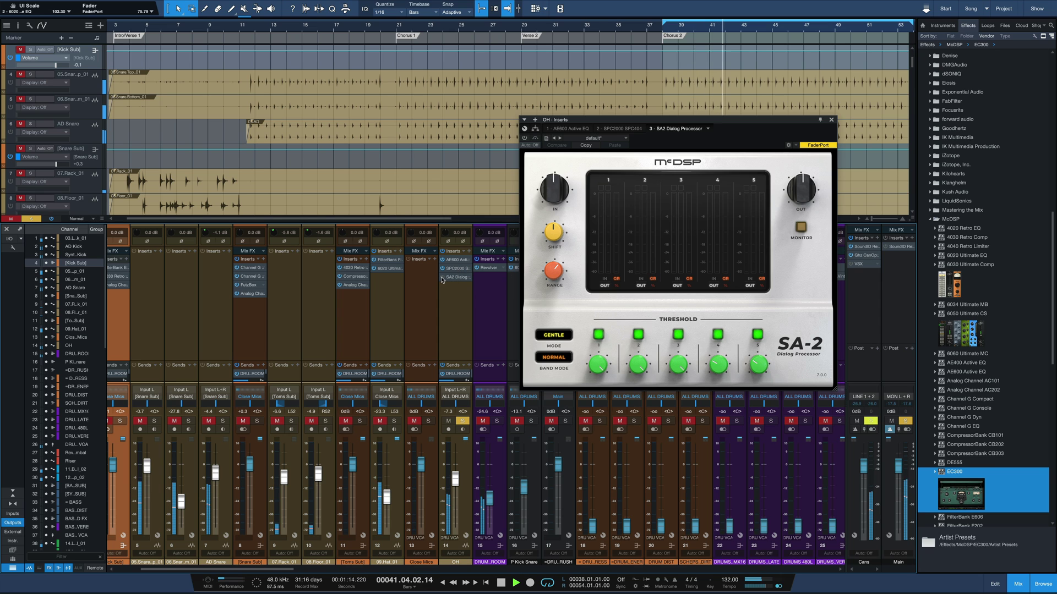
{"action": "left_click", "coordinate": [441, 278]}
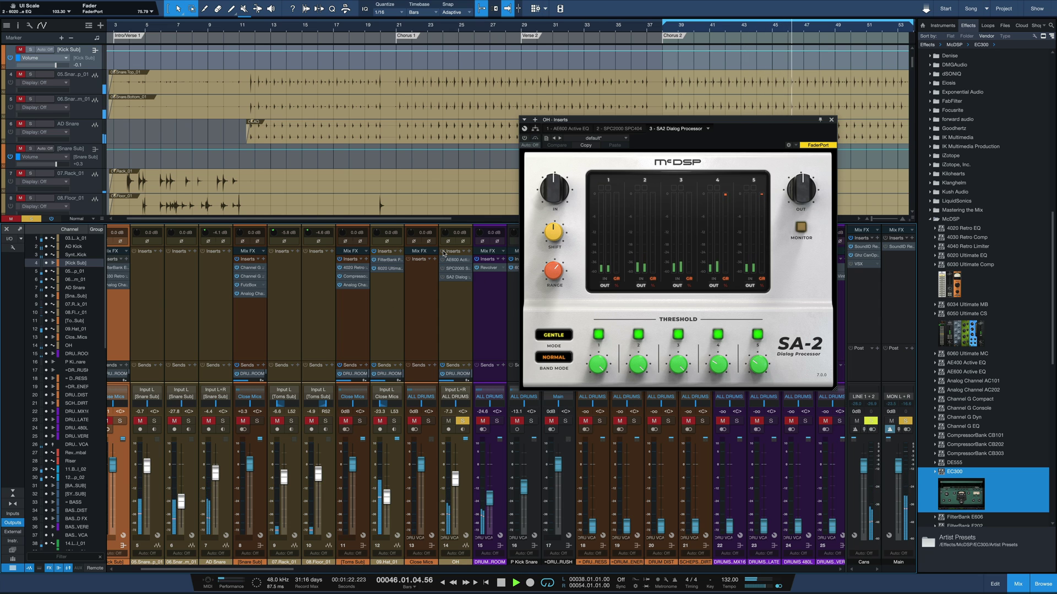
Stop playback, examine the Revolver convolution reverb on the DRUMS ROOM channel, and view the insert on the P Kick Snare channel.
{"action": "left_click", "coordinate": [831, 120]}
{"action": "left_click", "coordinate": [488, 267]}
{"action": "key", "text": "space"}
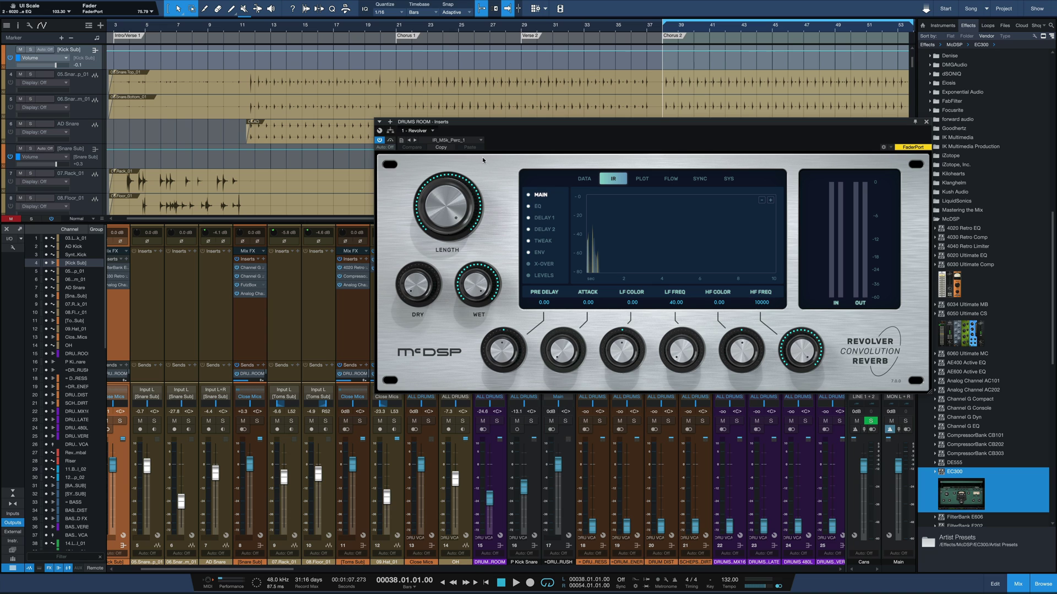
{"action": "left_click", "coordinate": [926, 122]}
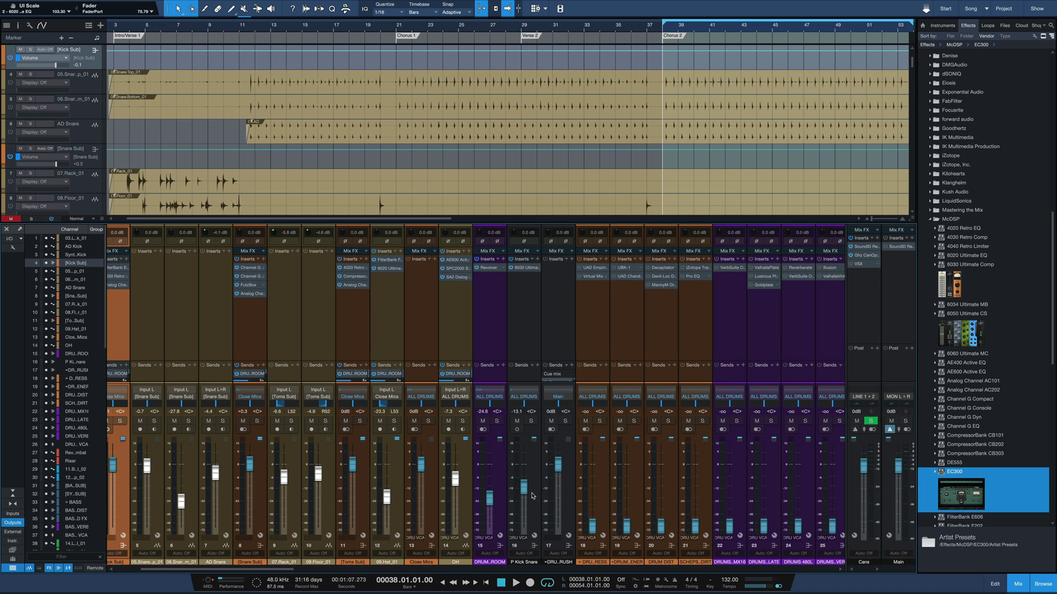
{"action": "left_click", "coordinate": [523, 268]}
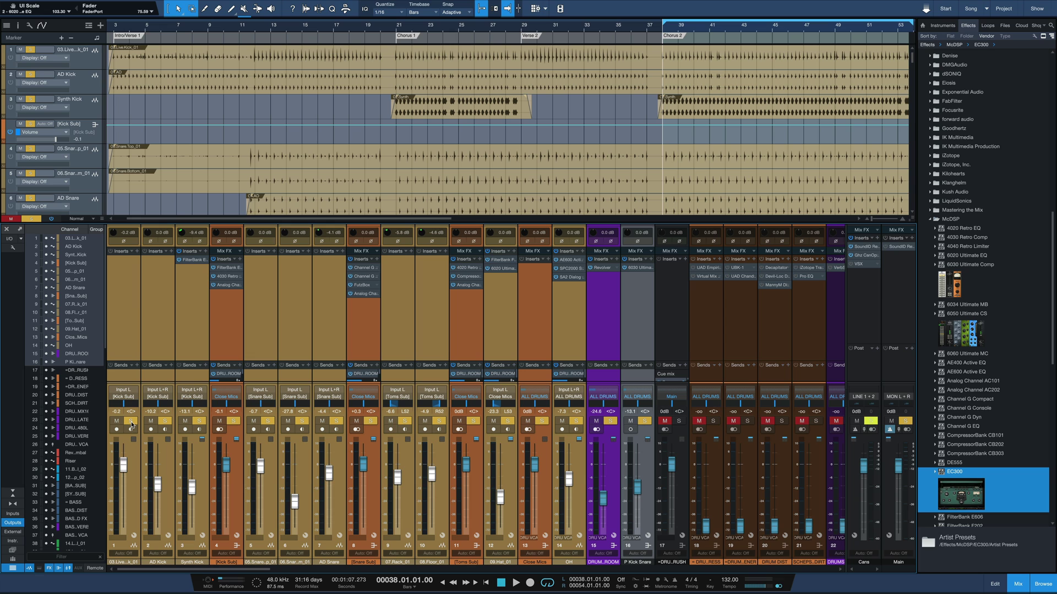
Play the soloed drum channels from Chorus 2 and bypass all their inserts to compare the whole drum mix.
{"action": "key", "text": "space"}
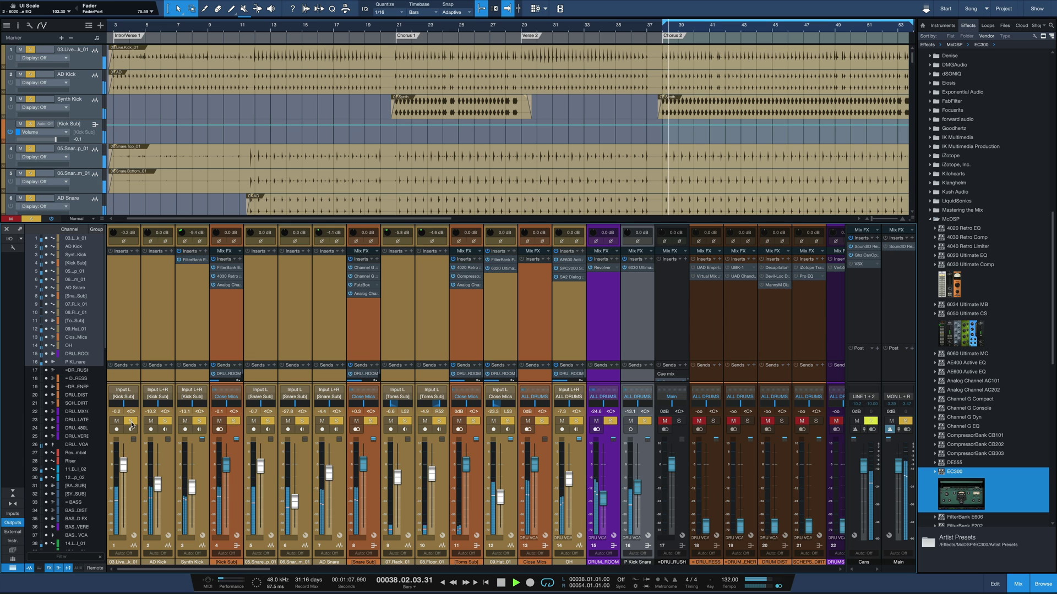
{"action": "left_click", "coordinate": [626, 261]}
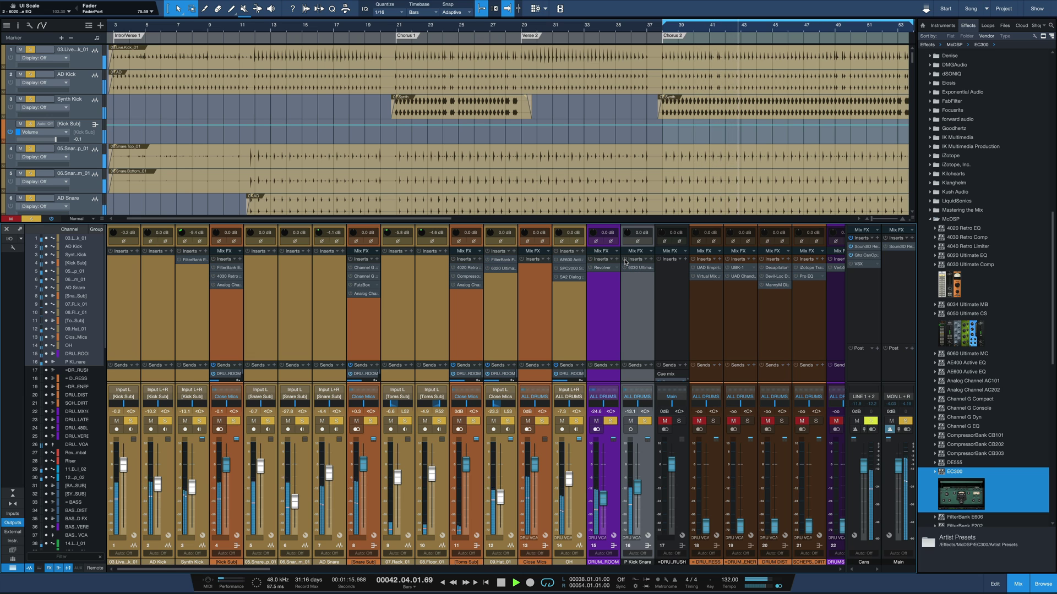